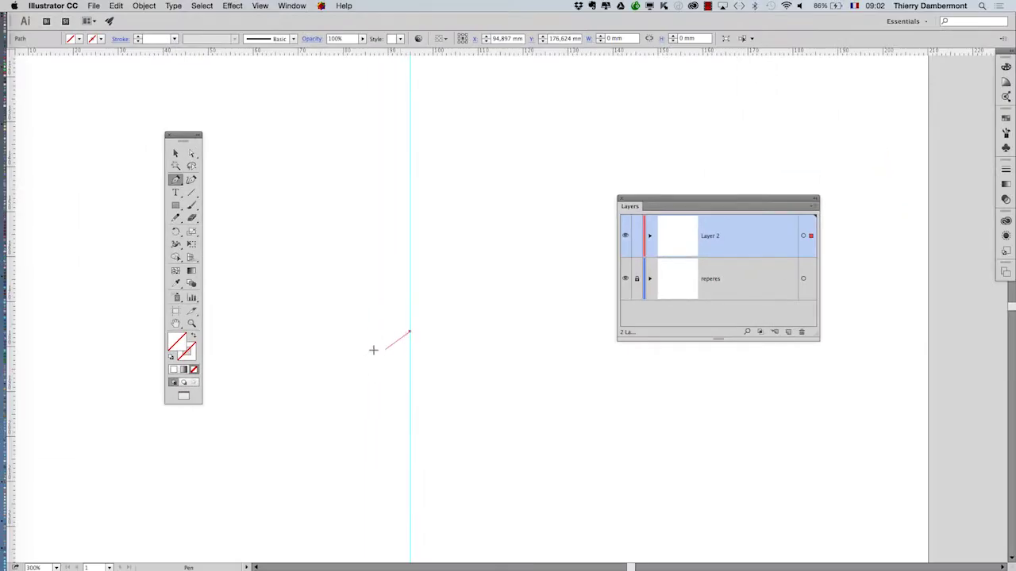
# Give the selected anchor point's path a Black stroke, detaching and enlarging the Swatches panel beside the tools
pyautogui.click(176, 153)
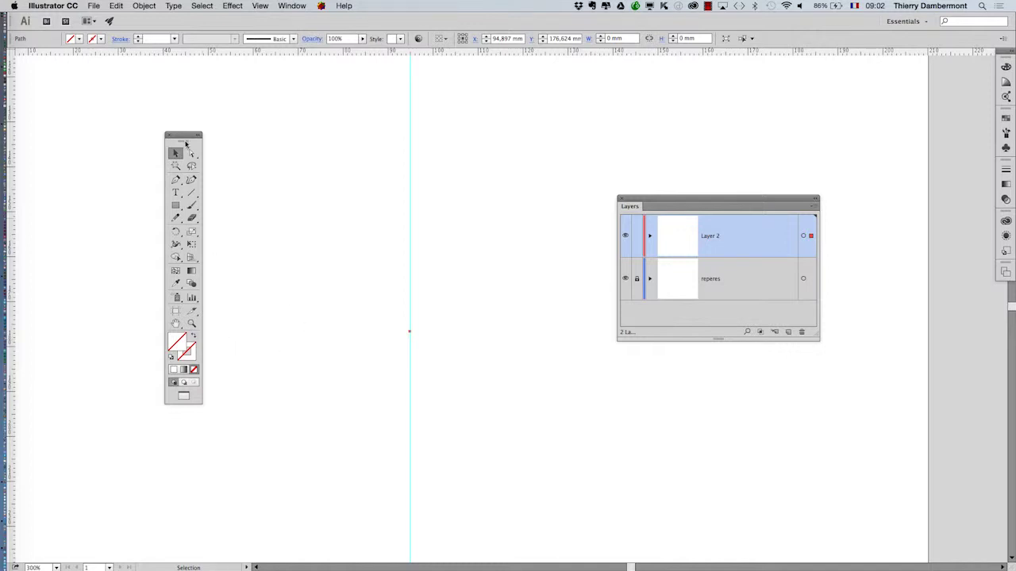
pyautogui.moveTo(185, 135)
pyautogui.mouseDown()
pyautogui.moveTo(285, 120)
pyautogui.moveTo(298, 101)
pyautogui.mouseUp()
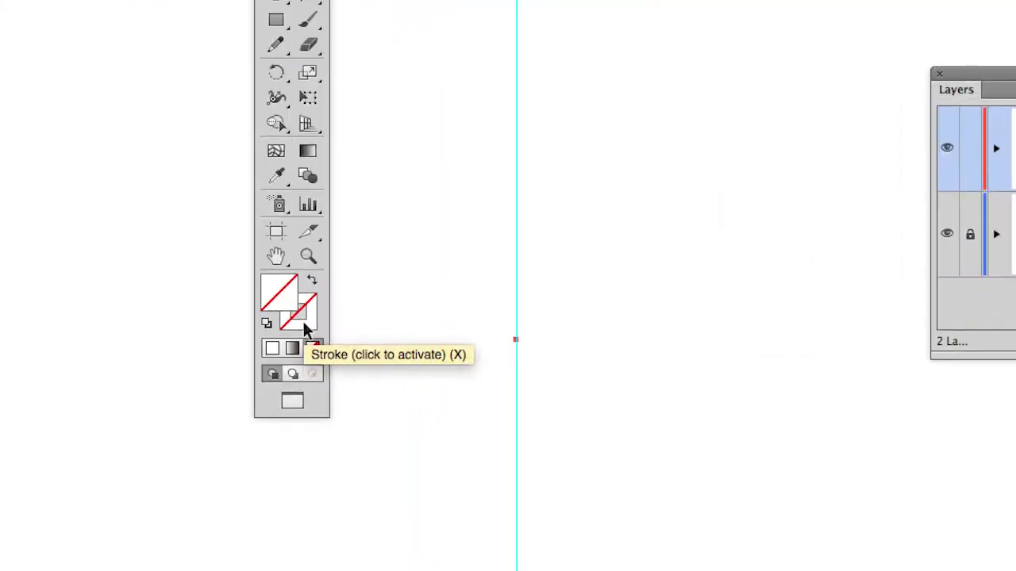
pyautogui.click(305, 328)
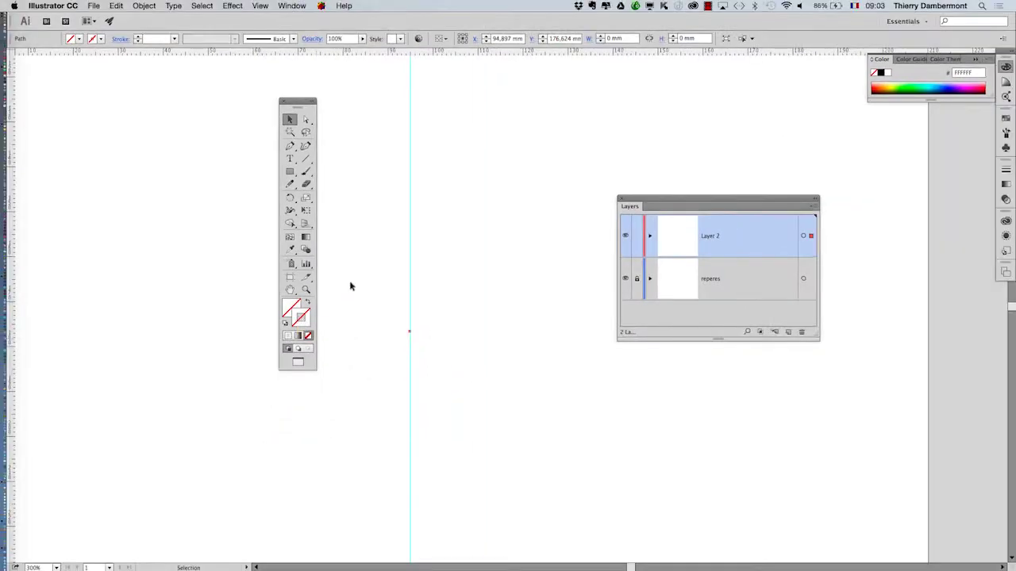
pyautogui.click(1006, 121)
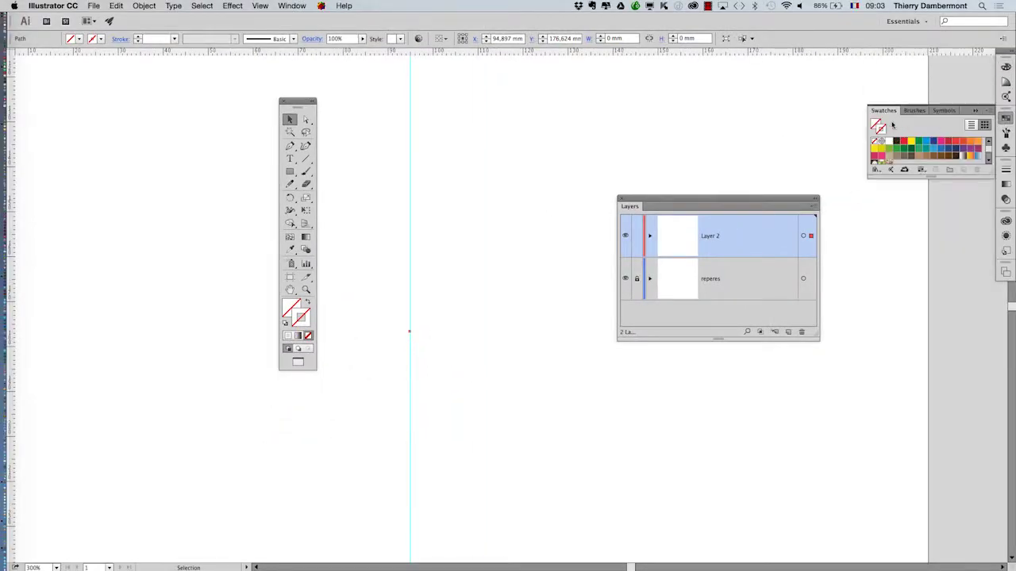
pyautogui.moveTo(889, 111); pyautogui.dragTo(421, 114)
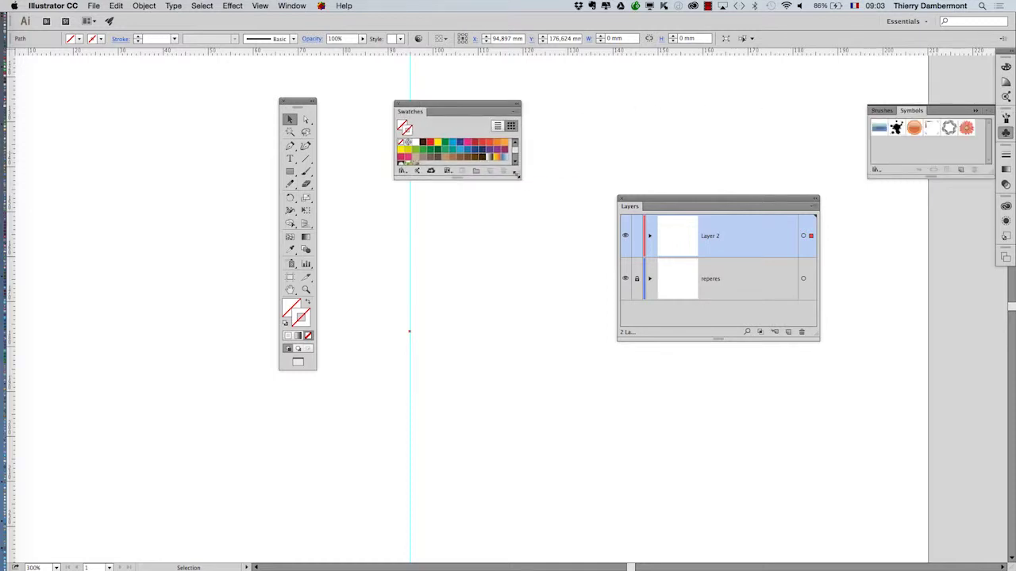
pyautogui.moveTo(520, 175); pyautogui.dragTo(558, 250)
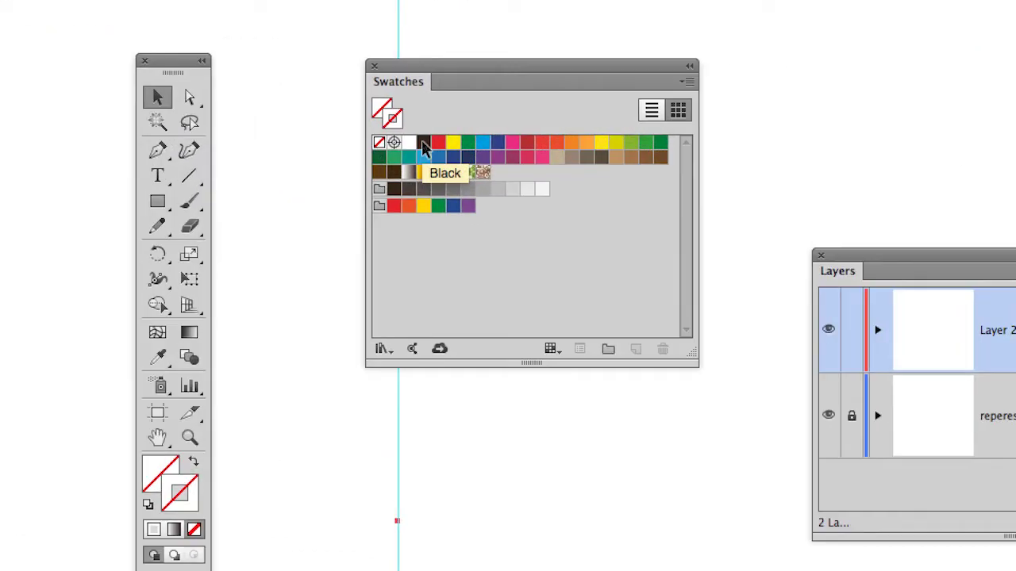
pyautogui.click(423, 144)
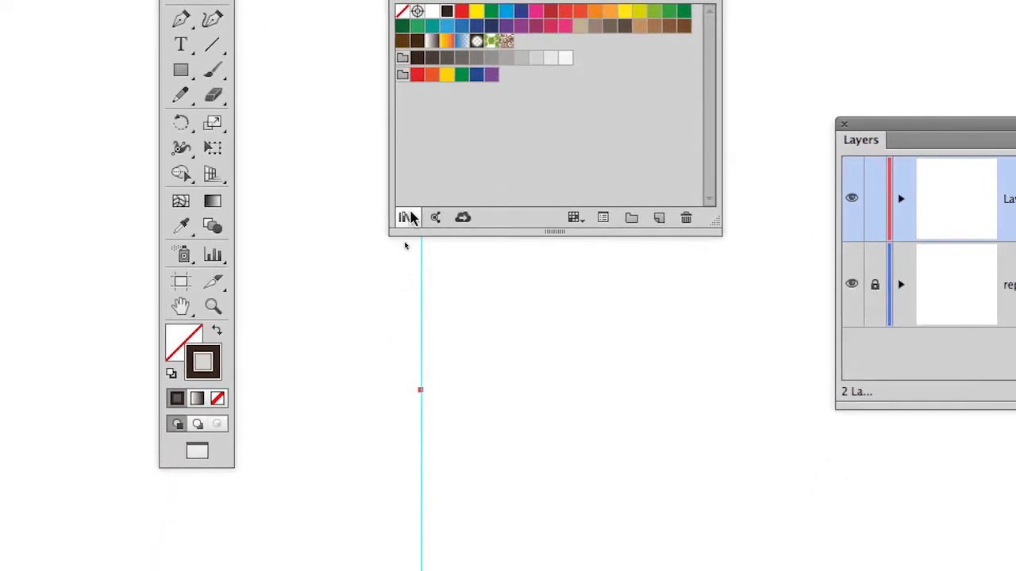
pyautogui.click(411, 218)
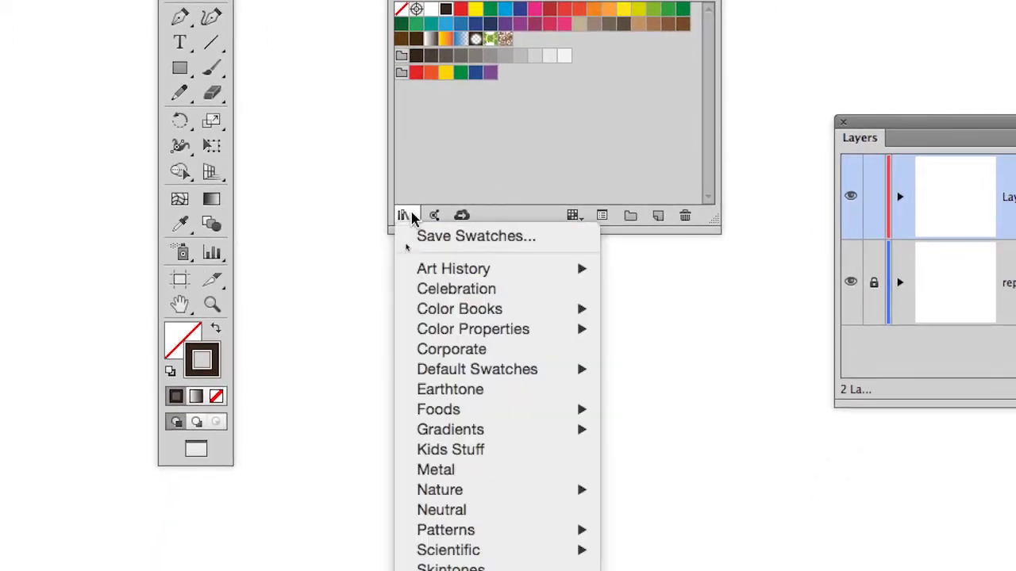
pyautogui.moveTo(433, 262)
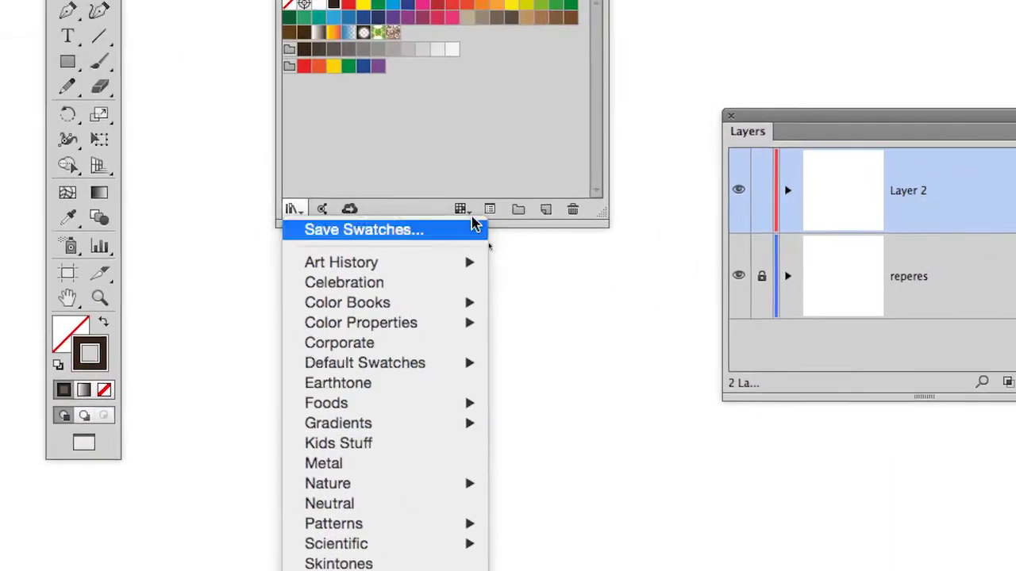
pyautogui.click(386, 70)
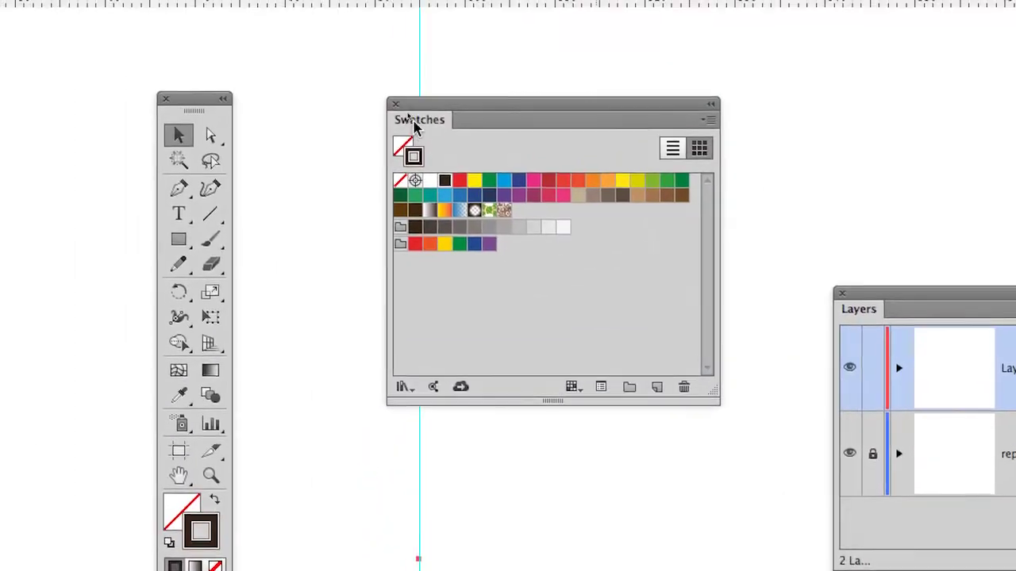
# Clear the area around the vertical guide by placing Swatches below the tools, collapsing Symbols, and moving Layers near the artboard's upper-right corner
pyautogui.moveTo(412, 127); pyautogui.dragTo(684, 188)
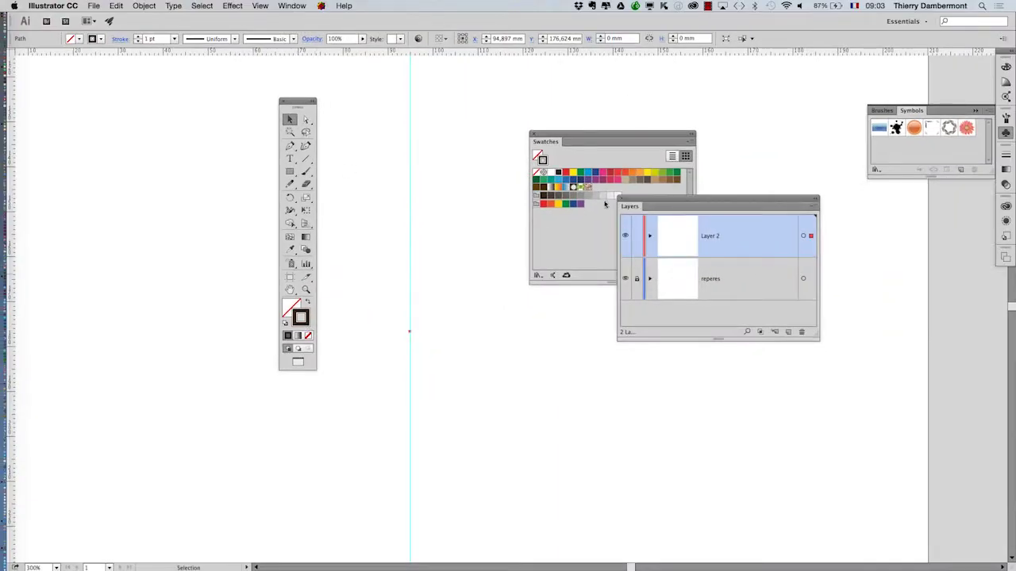
pyautogui.moveTo(301, 108); pyautogui.dragTo(156, 59)
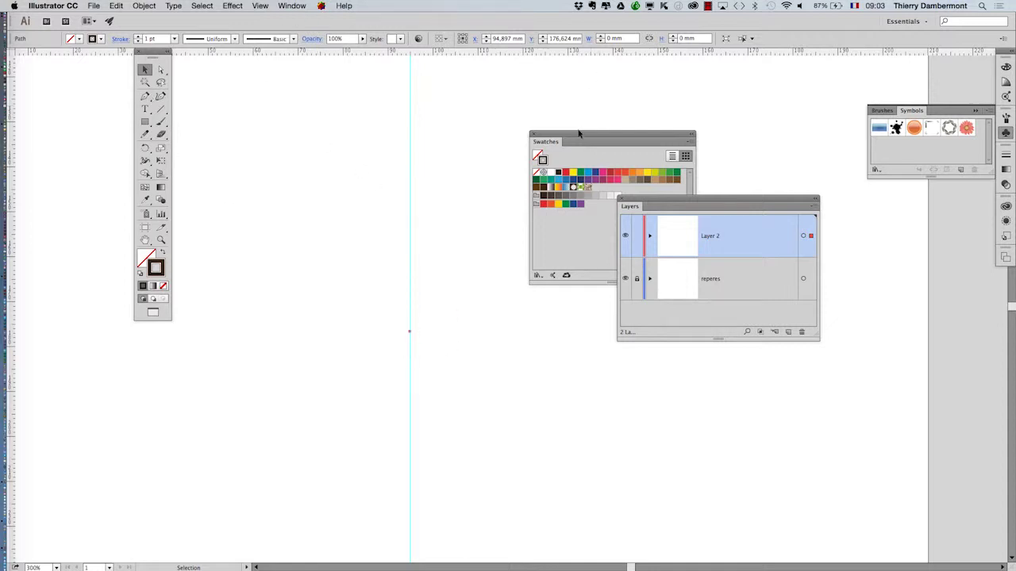
pyautogui.moveTo(580, 134)
pyautogui.mouseDown()
pyautogui.moveTo(372, 229)
pyautogui.moveTo(161, 401)
pyautogui.mouseUp()
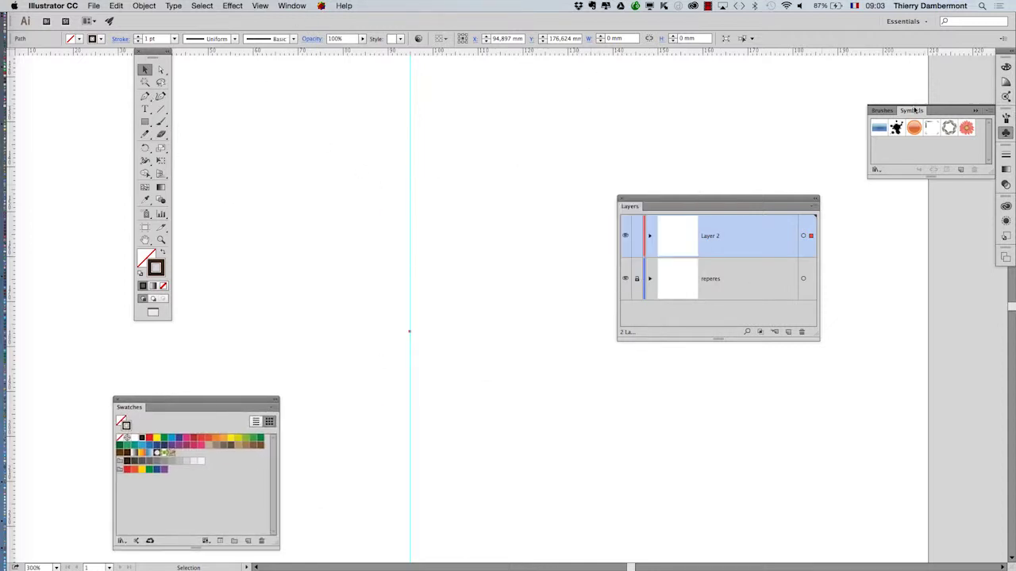
pyautogui.click(969, 112)
pyautogui.moveTo(741, 198); pyautogui.dragTo(843, 63)
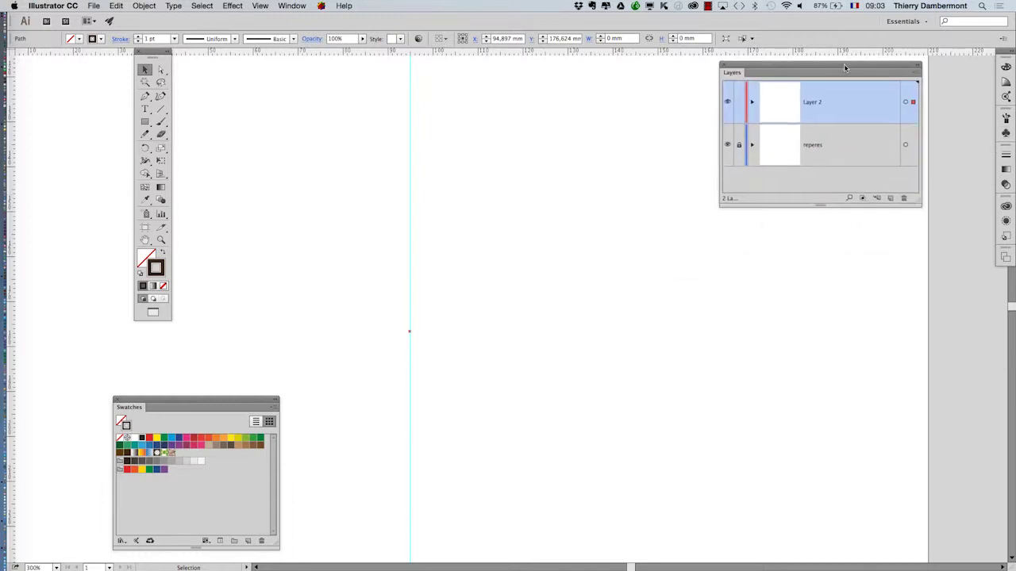
# Show the Appearance panel, detach it from its dock over the artboard, and enlarge it
pyautogui.click(309, 6)
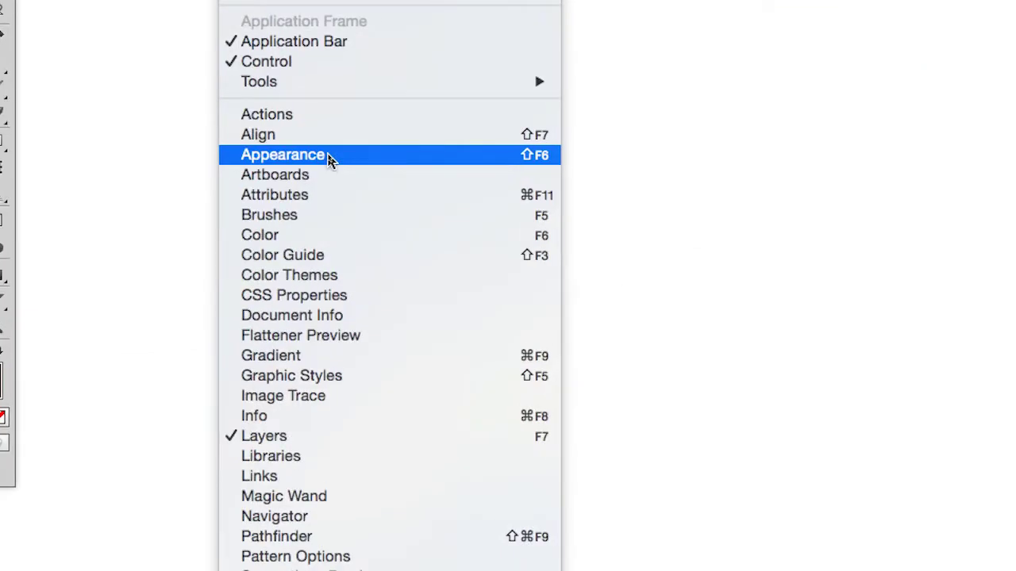
pyautogui.click(330, 156)
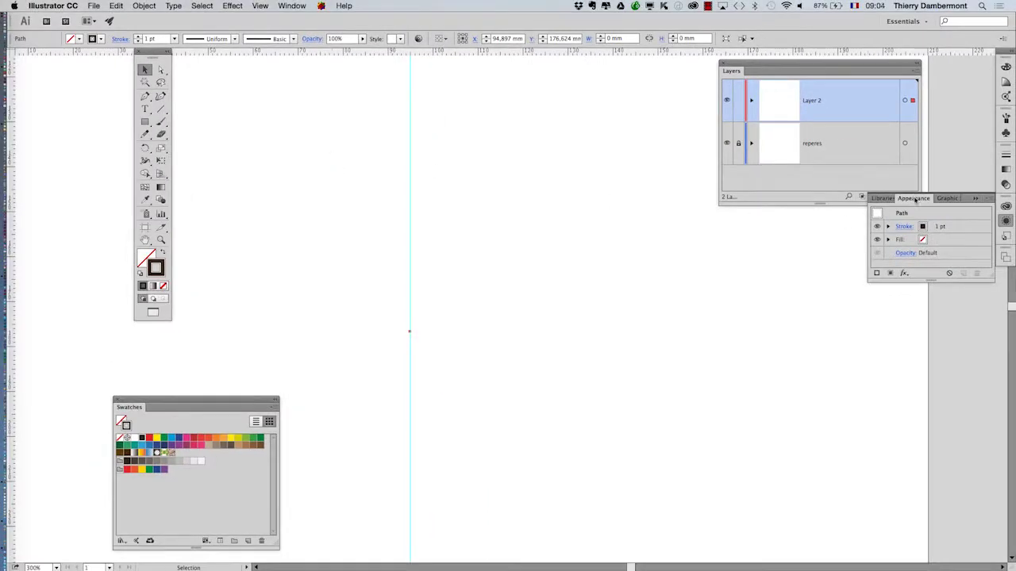
pyautogui.moveTo(887, 198); pyautogui.dragTo(566, 230)
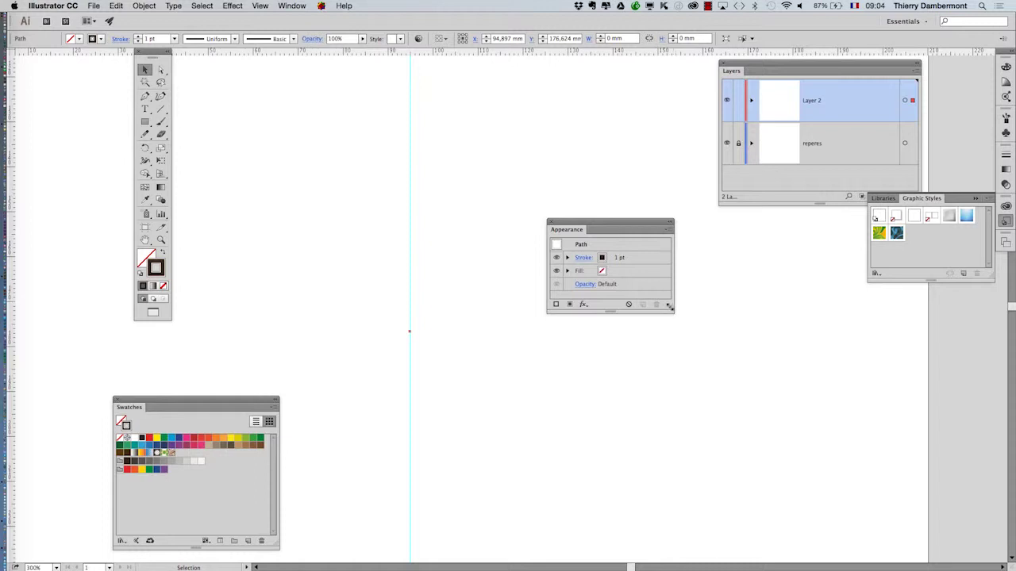
pyautogui.moveTo(670, 307); pyautogui.dragTo(716, 379)
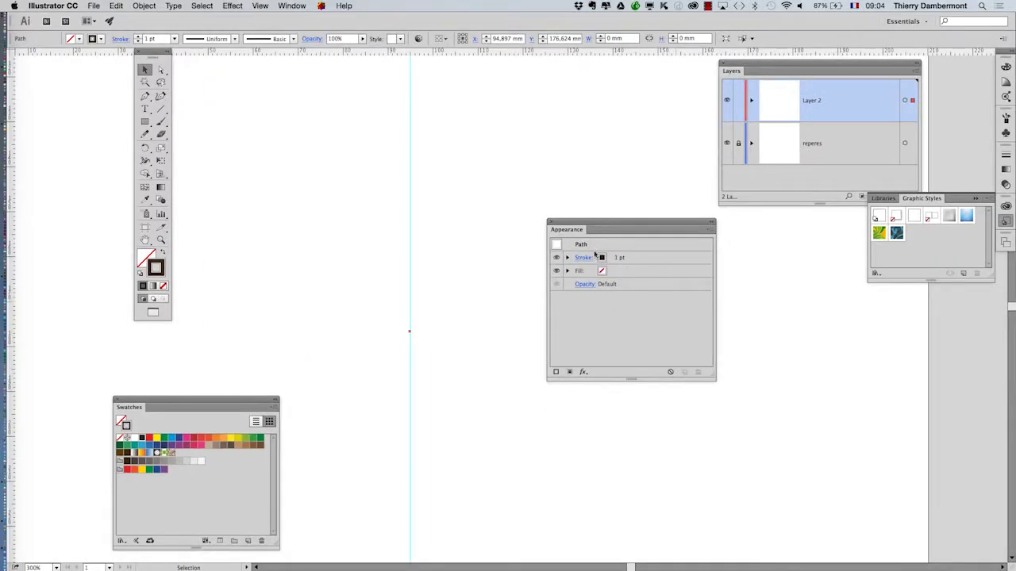
pyautogui.click(242, 6)
pyautogui.moveTo(244, 73)
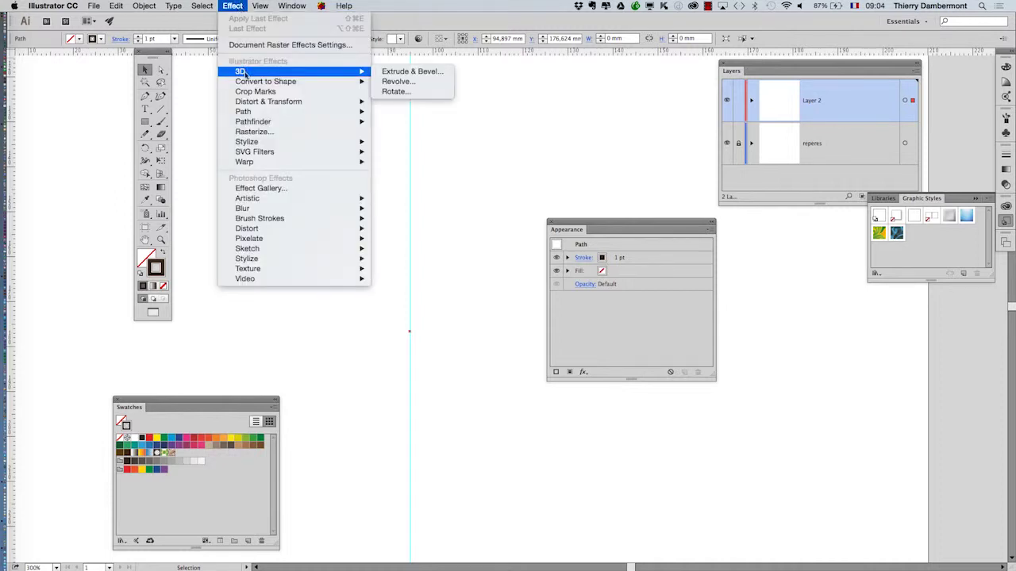
pyautogui.moveTo(255, 106)
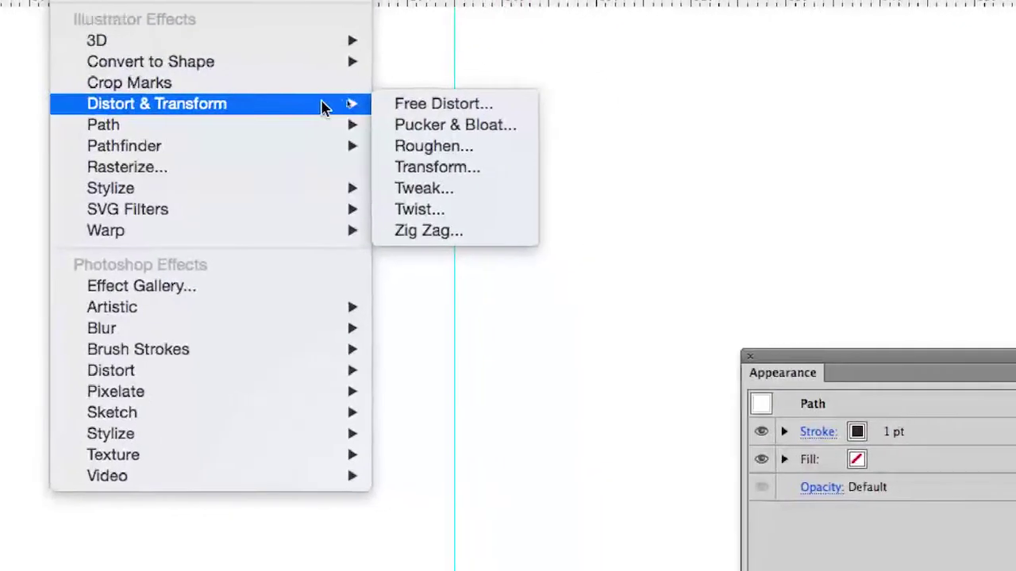
pyautogui.click(379, 104)
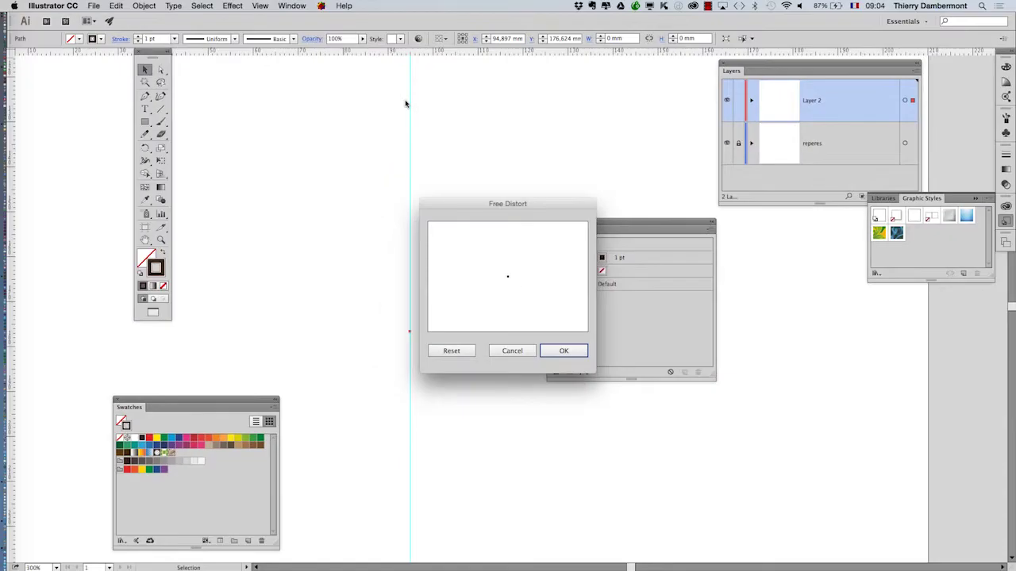
pyautogui.click(564, 348)
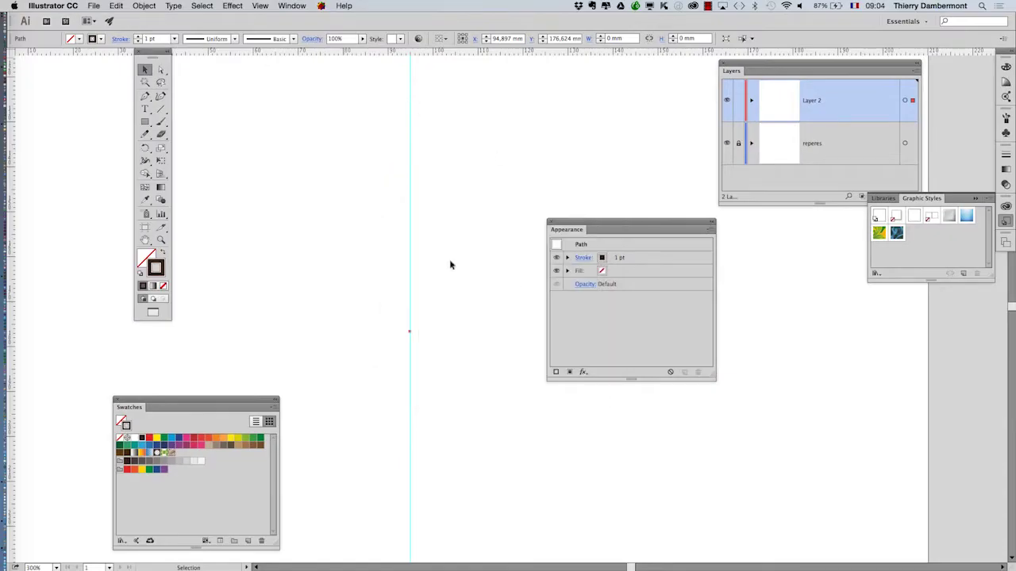
pyautogui.click(233, 5)
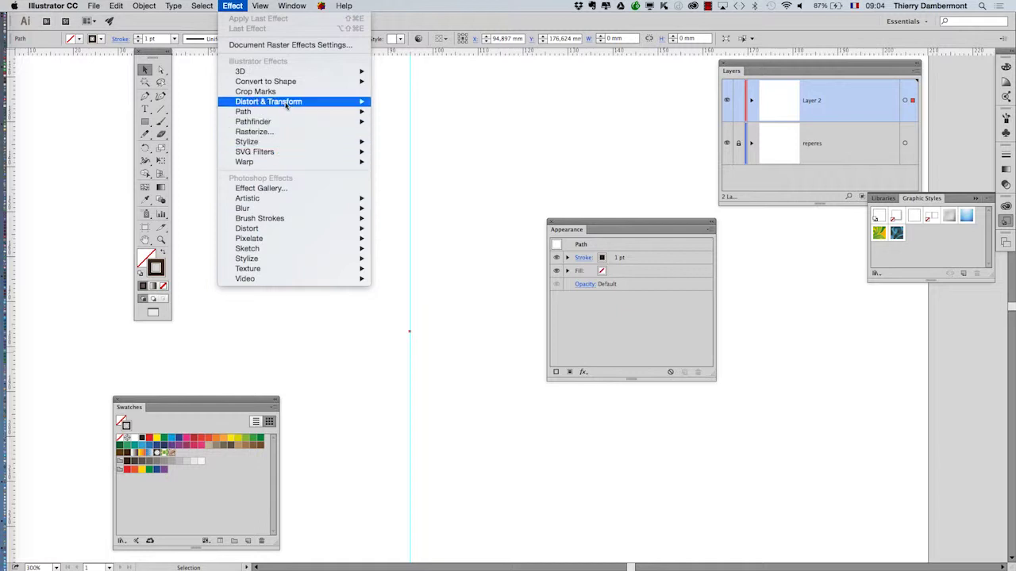
pyautogui.moveTo(333, 102)
pyautogui.click(445, 132)
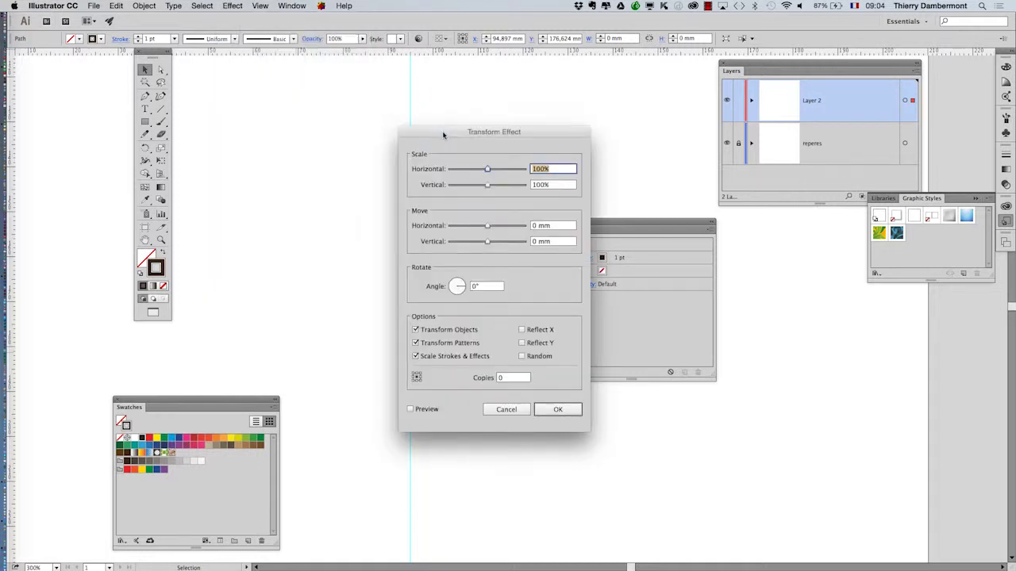
pyautogui.moveTo(443, 135); pyautogui.dragTo(549, 106)
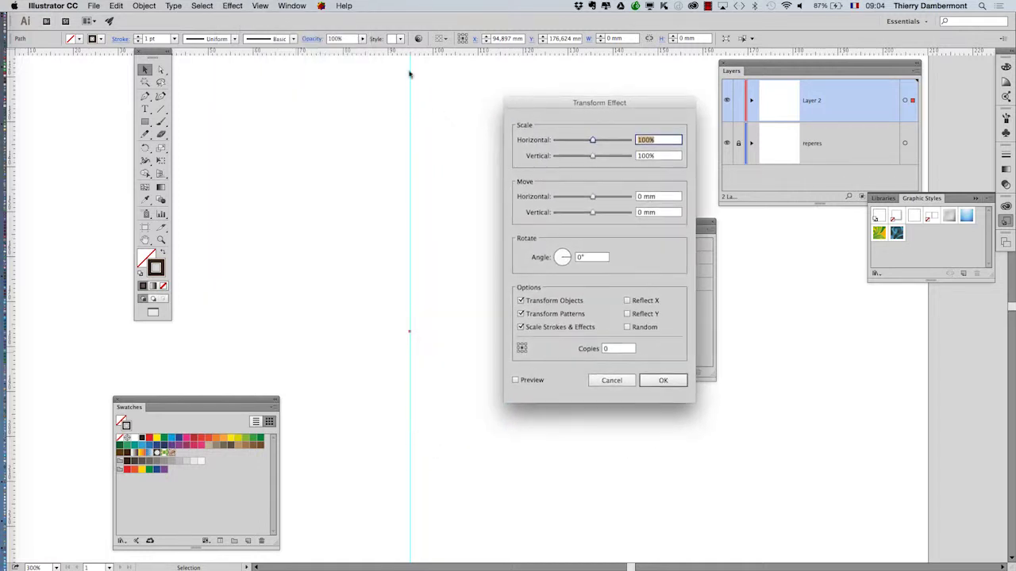
pyautogui.click(238, 5)
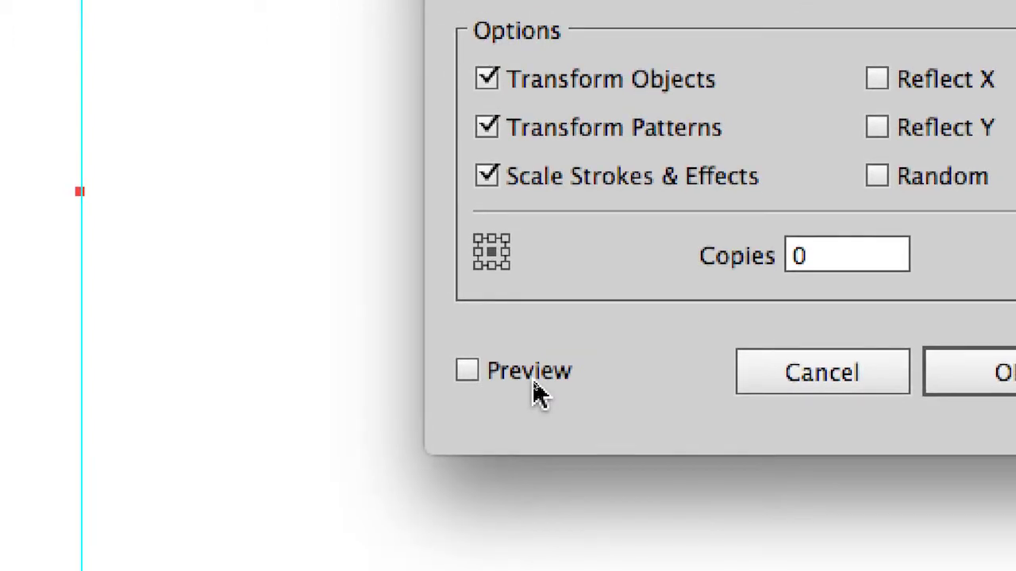
pyautogui.click(536, 385)
pyautogui.click(535, 385)
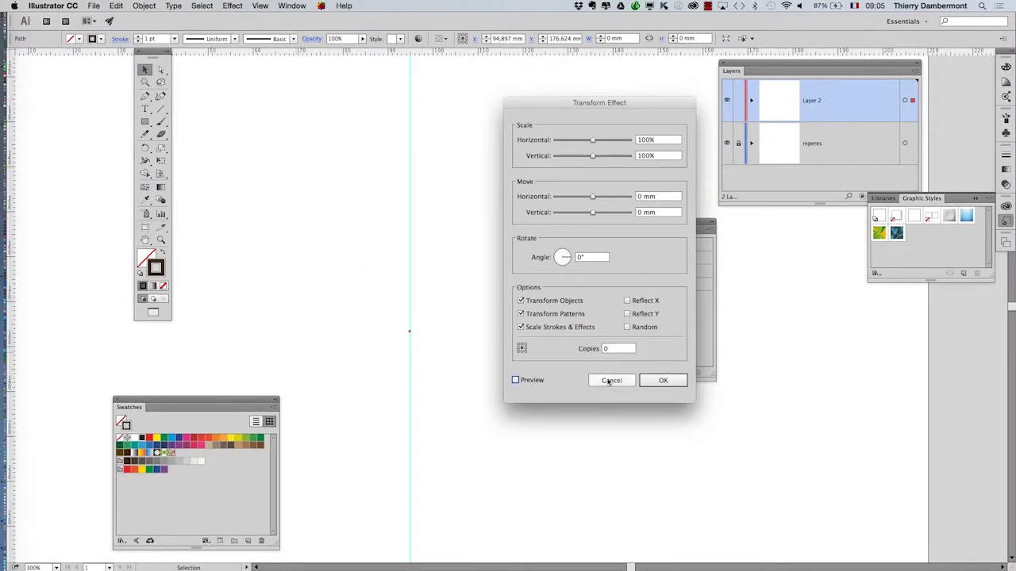
pyautogui.click(610, 381)
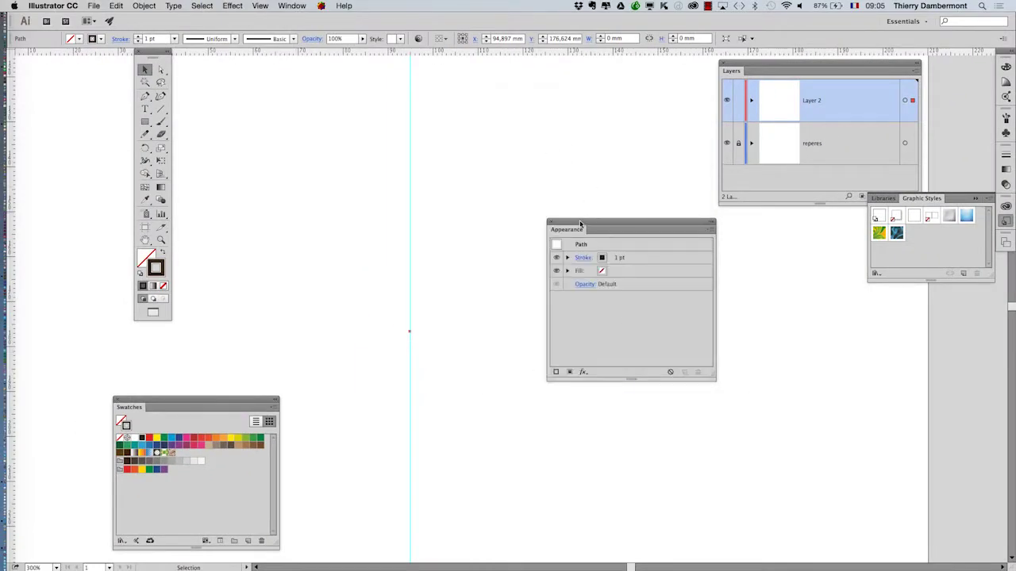
# Draw a curved Pencil line about 11.3 mm wide and 2.7 mm high, leftward and upward from the anchor point on the guide
pyautogui.moveTo(582, 225); pyautogui.dragTo(569, 114)
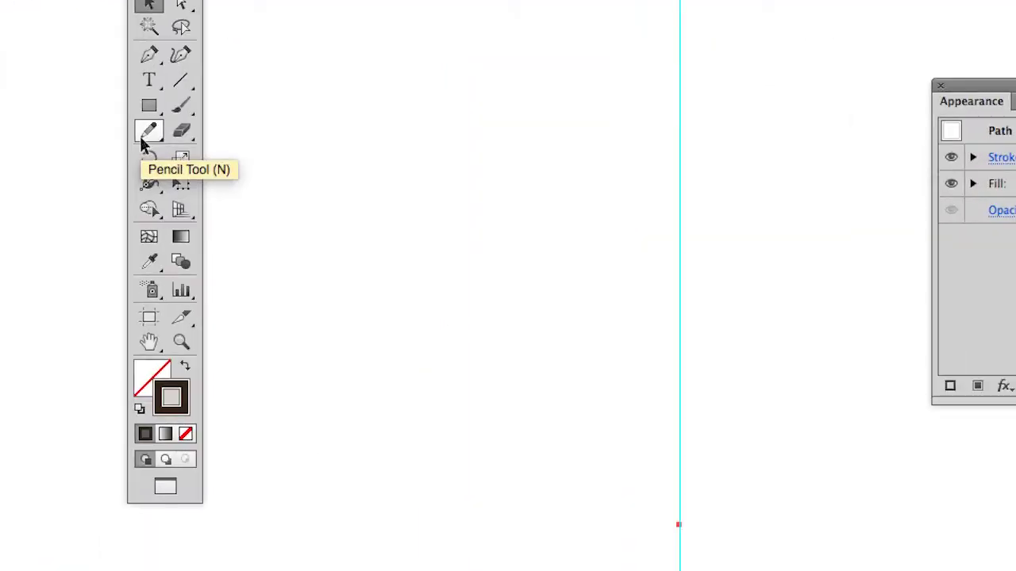
pyautogui.click(144, 135)
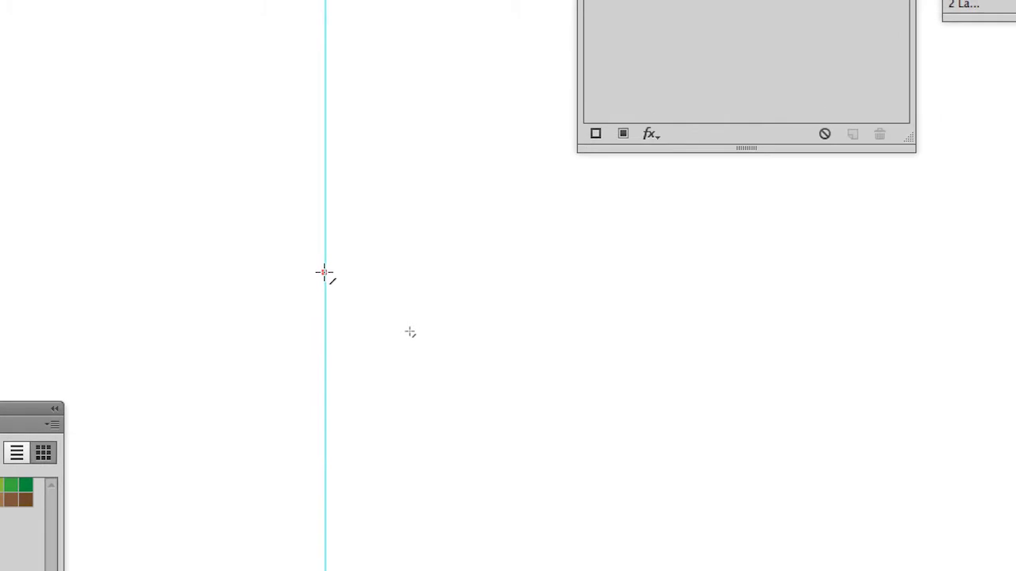
pyautogui.moveTo(324, 272)
pyautogui.mouseDown()
pyautogui.moveTo(281, 272)
pyautogui.moveTo(223, 250)
pyautogui.mouseUp()
pyautogui.moveTo(286, 263); pyautogui.dragTo(286, 263)
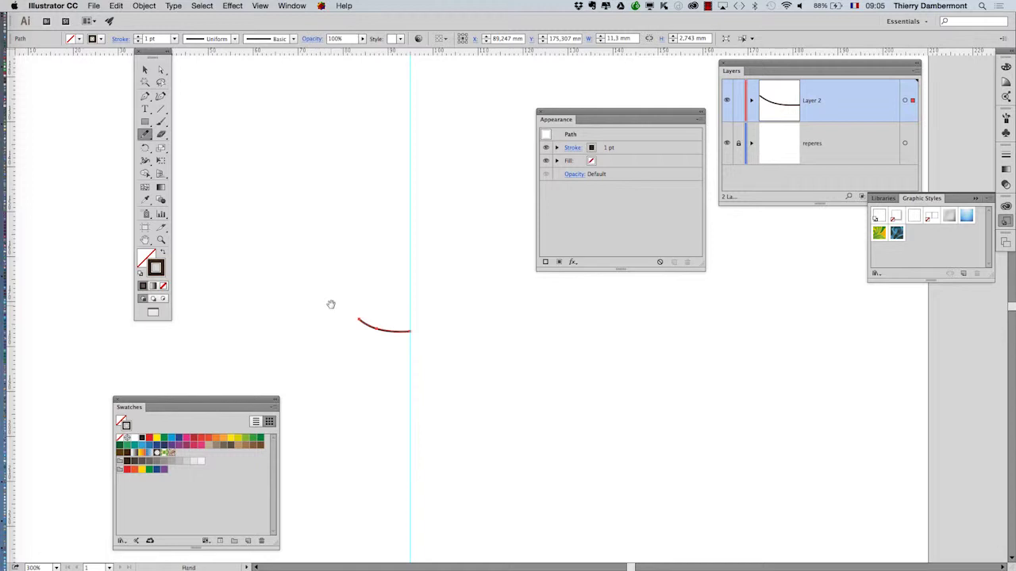
# Start a Distort & Transform > Transform effect on the Pencil line, with its preview on and its dialog clear of the line
pyautogui.moveTo(331, 301); pyautogui.dragTo(278, 270)
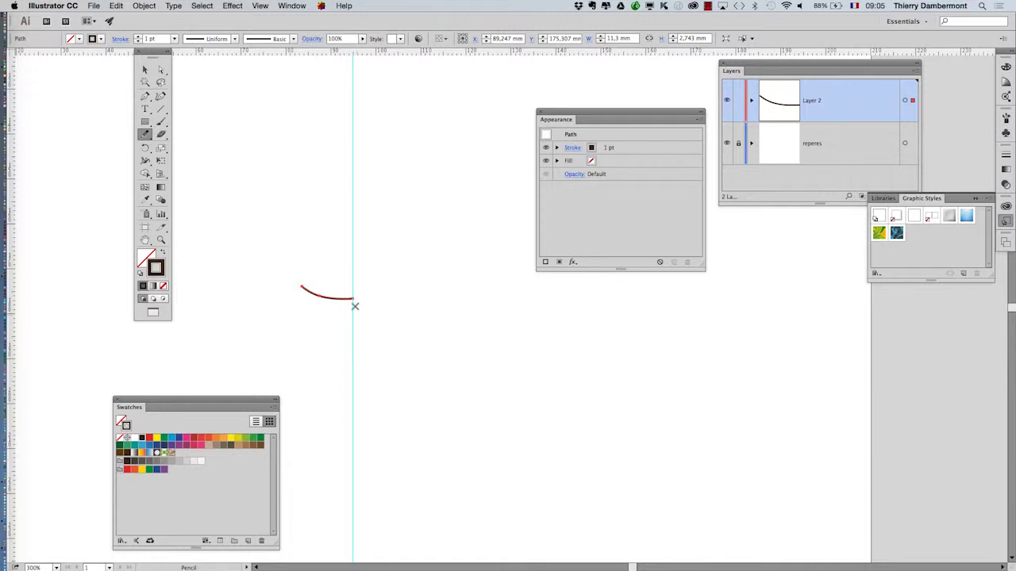
pyautogui.press('super')
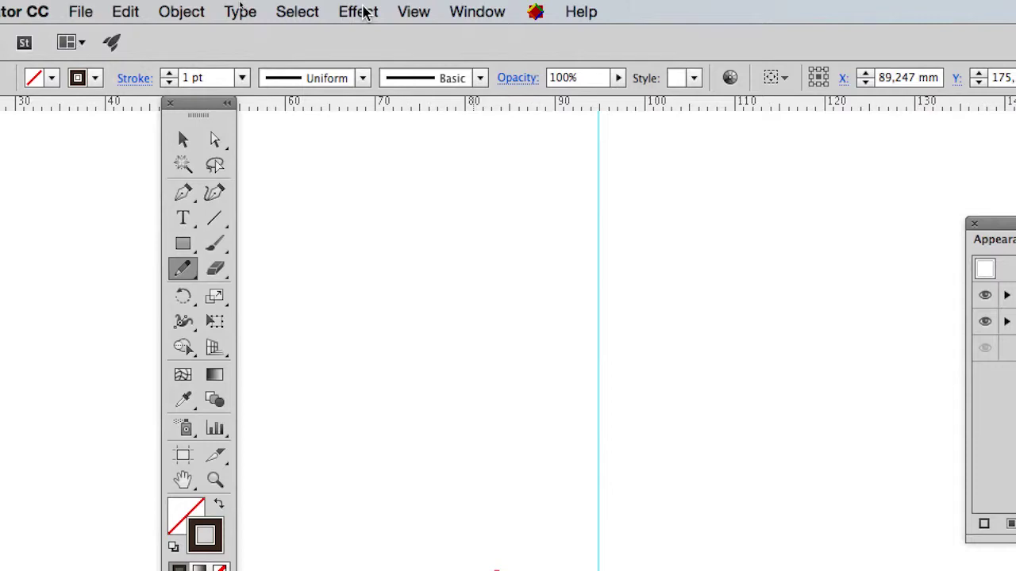
pyautogui.click(360, 10)
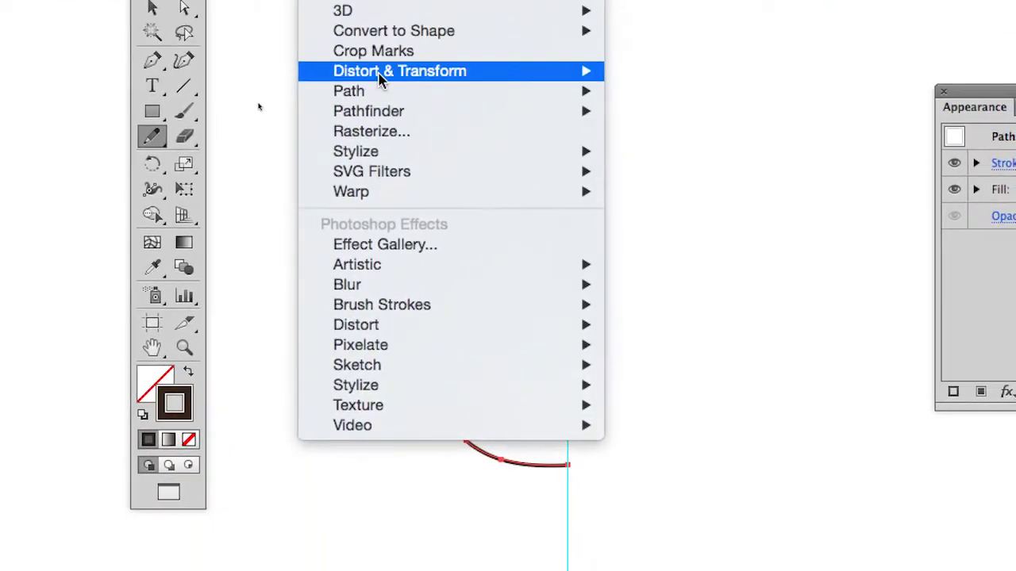
pyautogui.moveTo(442, 73)
pyautogui.click(689, 132)
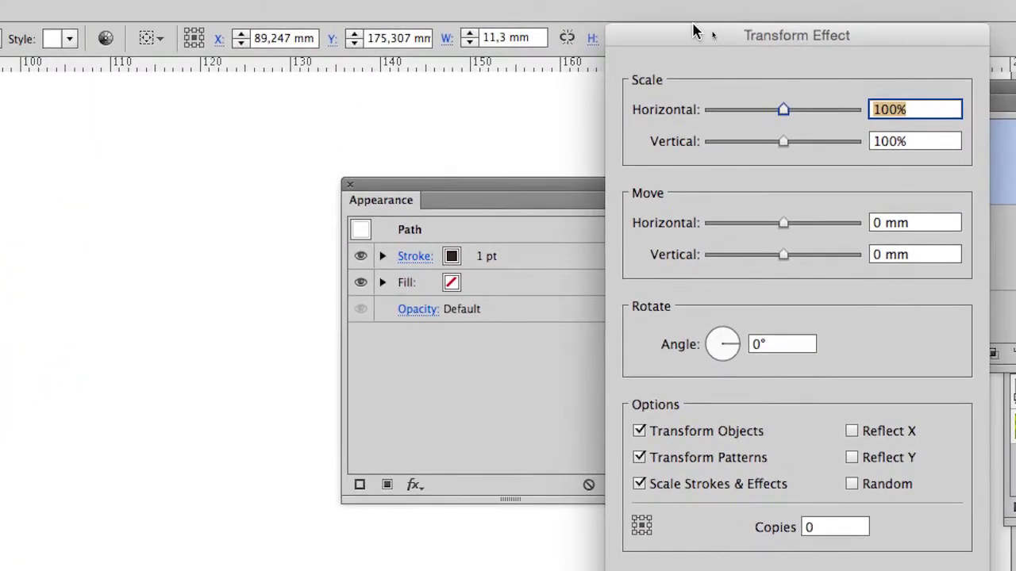
pyautogui.moveTo(693, 26); pyautogui.dragTo(572, 45)
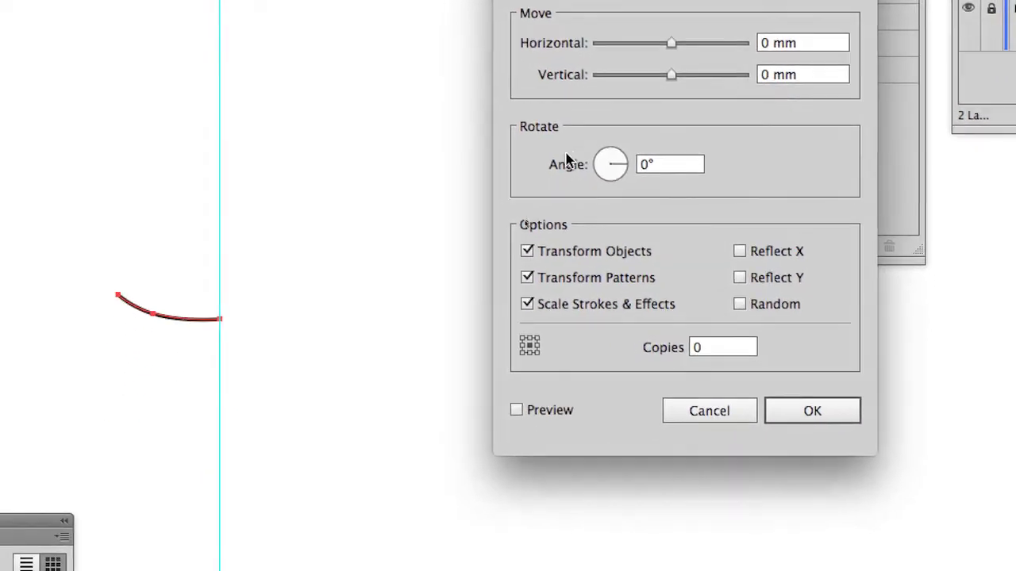
pyautogui.click(531, 415)
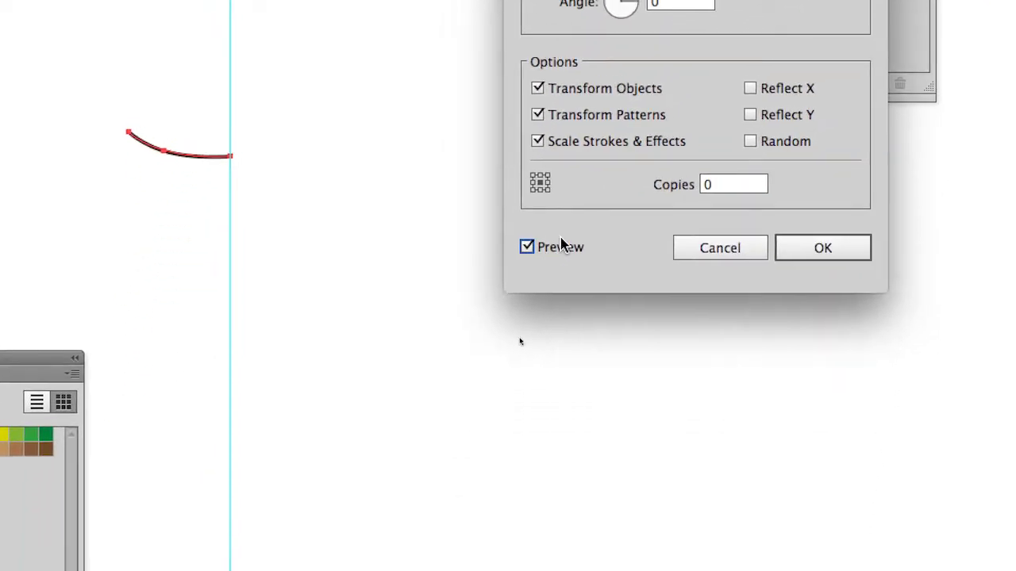
# Mirror the line onto the guide's right side by applying Reflect X with the middle-right reference point
pyautogui.click(759, 84)
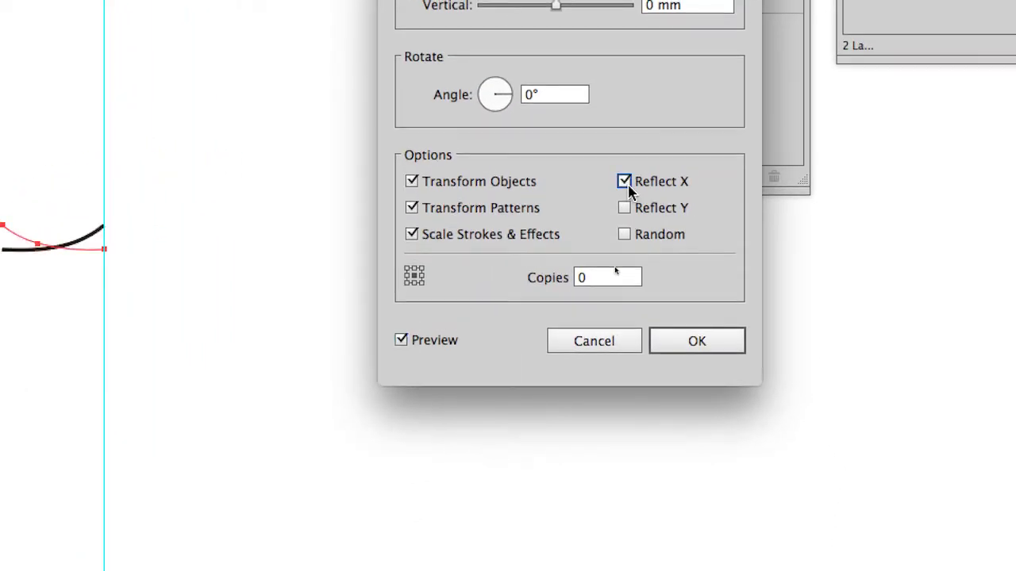
pyautogui.click(626, 186)
pyautogui.click(626, 186)
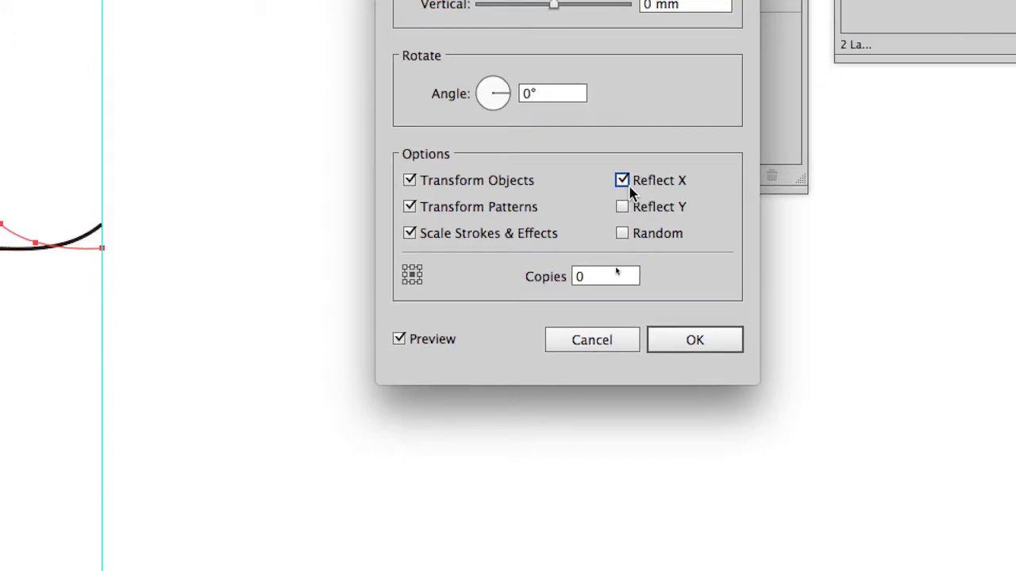
pyautogui.click(626, 184)
pyautogui.click(626, 184)
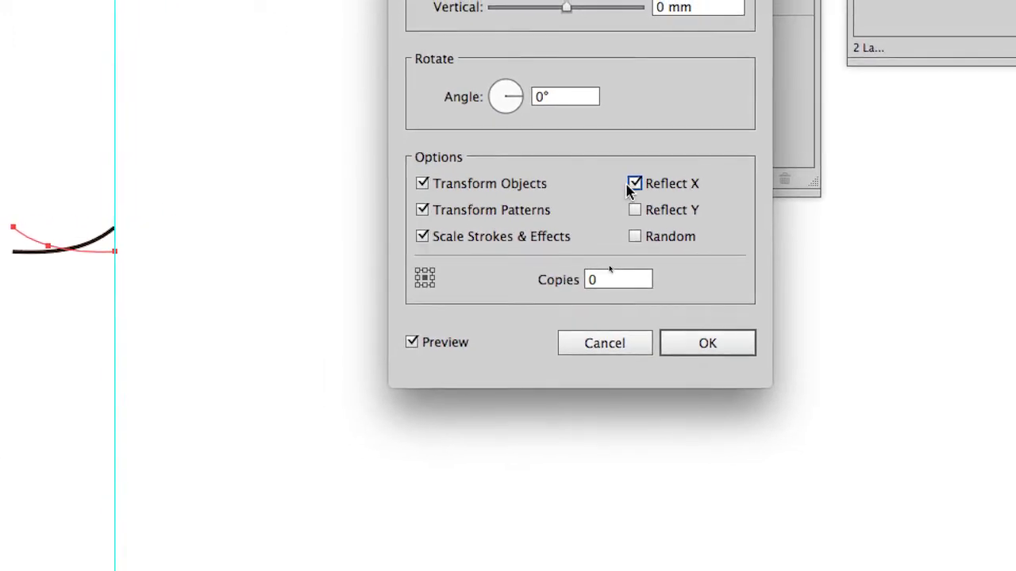
pyautogui.click(627, 185)
pyautogui.click(627, 184)
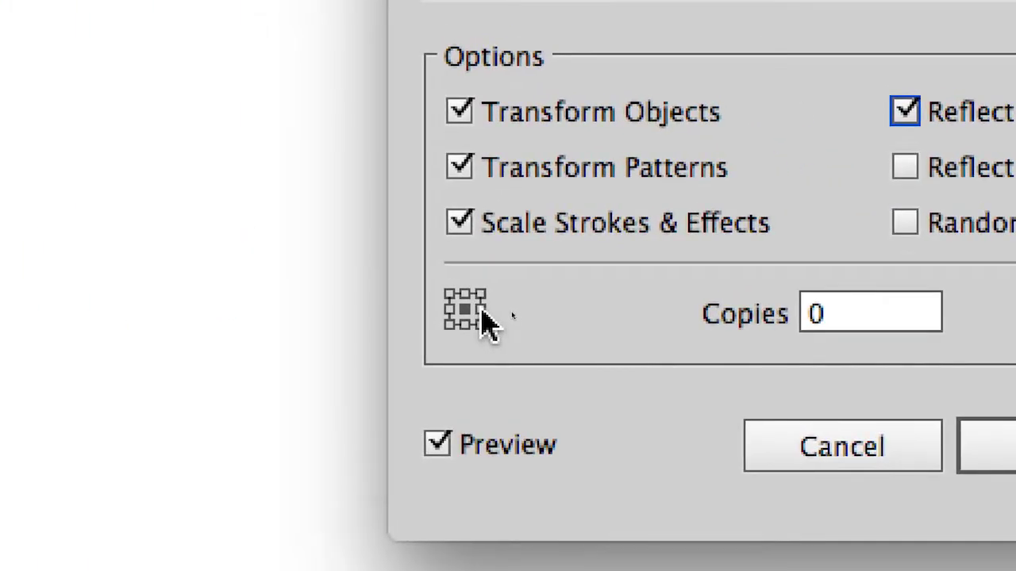
pyautogui.click(481, 309)
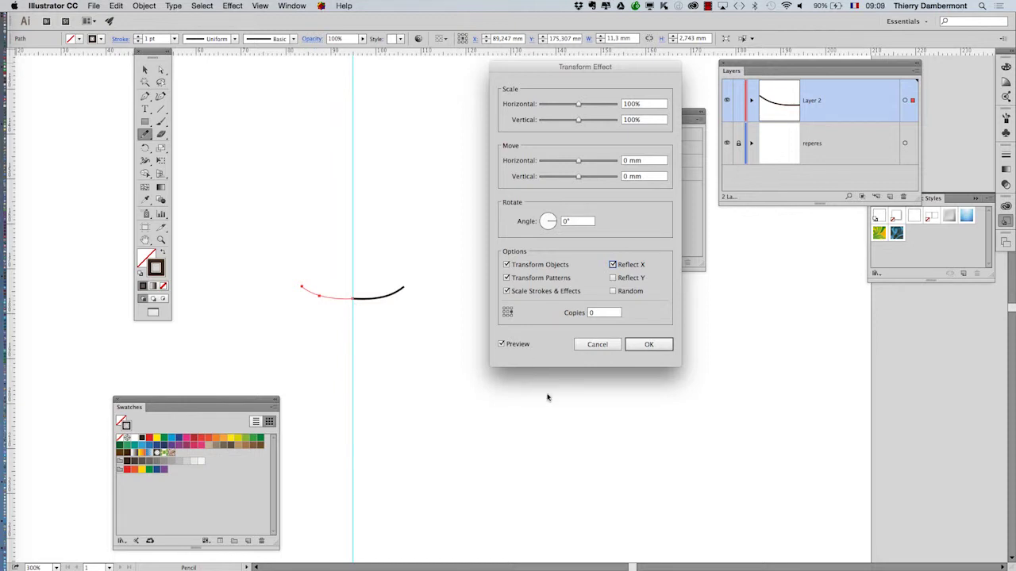
pyautogui.click(659, 347)
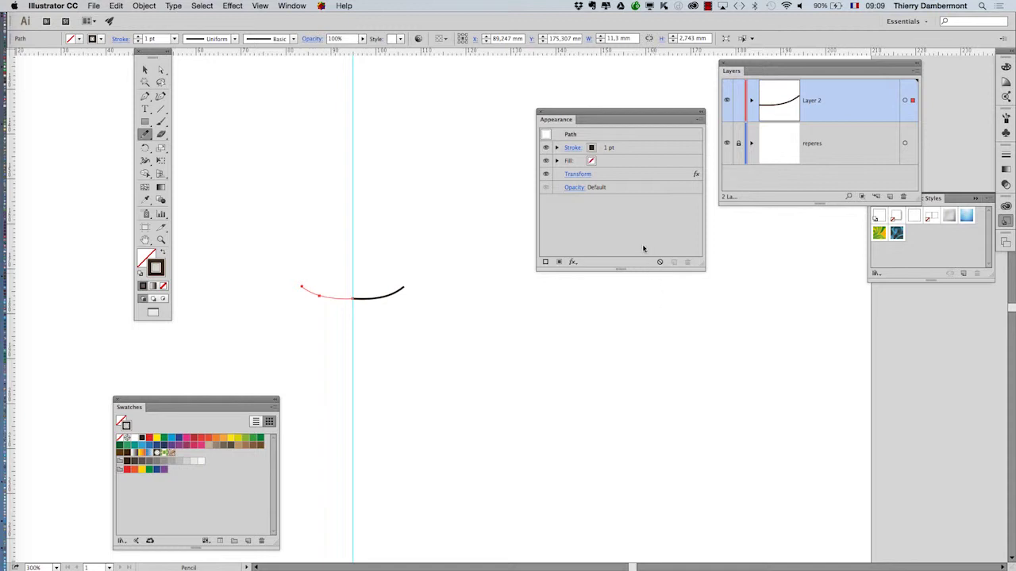
# Bring Appearance closer to the line and edit its Transform effect to make 1 copy, with the preview on
pyautogui.moveTo(566, 117); pyautogui.dragTo(480, 193)
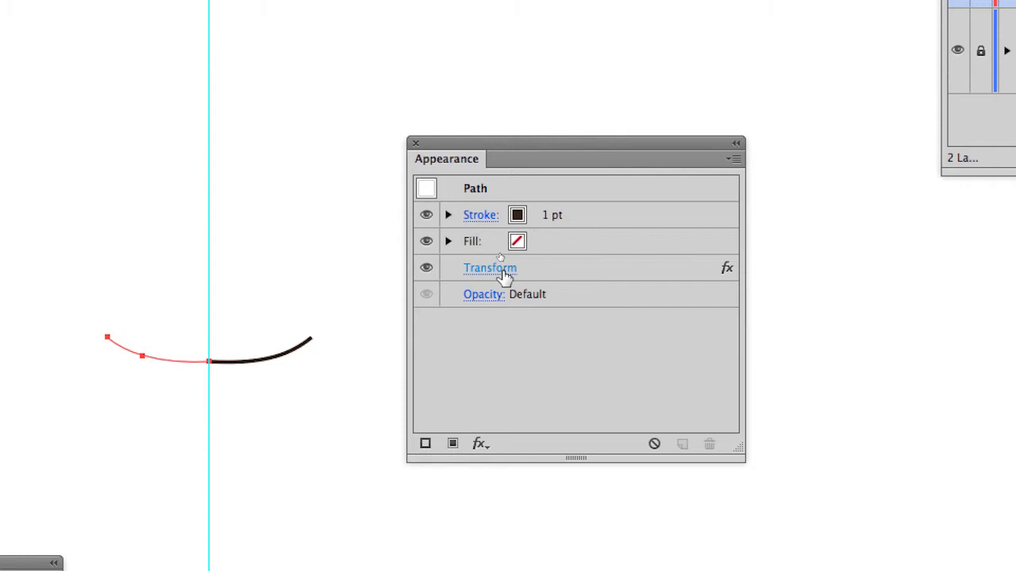
pyautogui.click(489, 269)
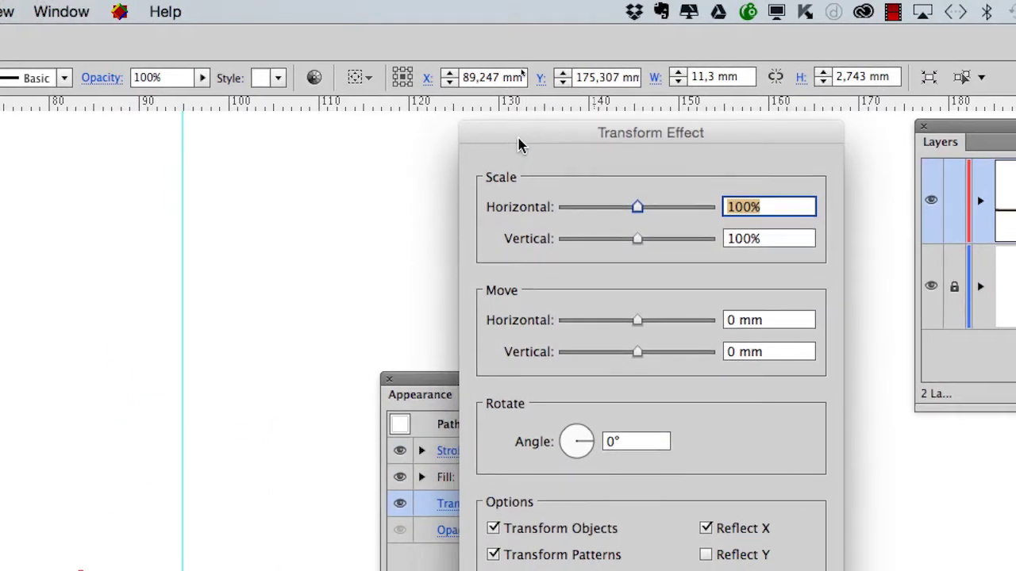
pyautogui.moveTo(519, 137); pyautogui.dragTo(533, 135)
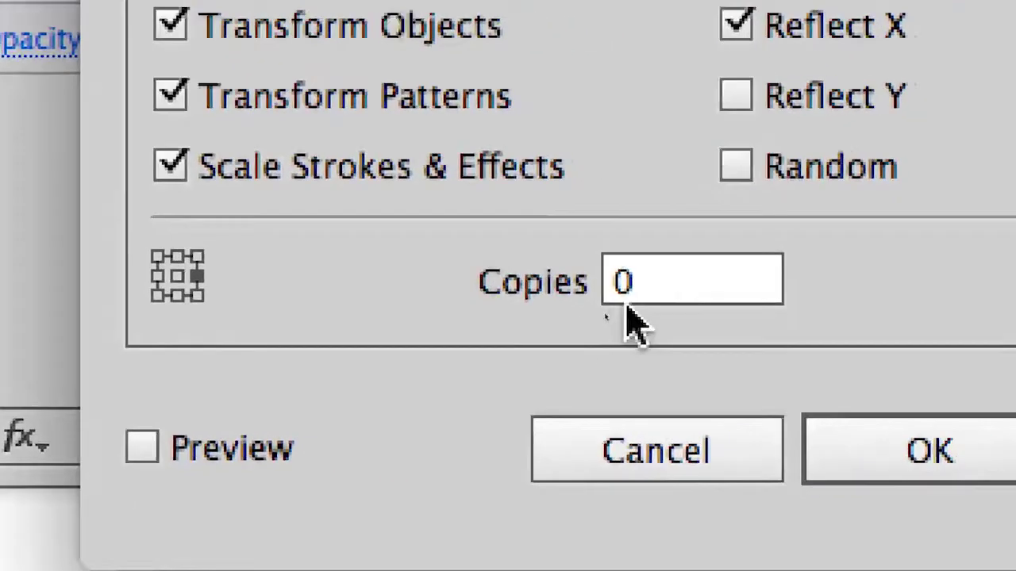
pyautogui.click(627, 298)
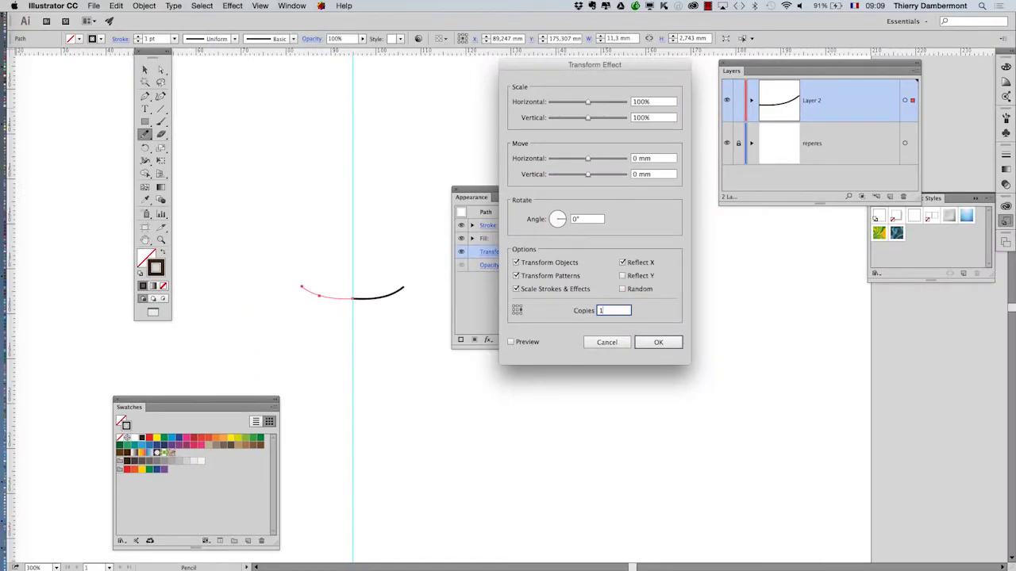
pyautogui.click(522, 348)
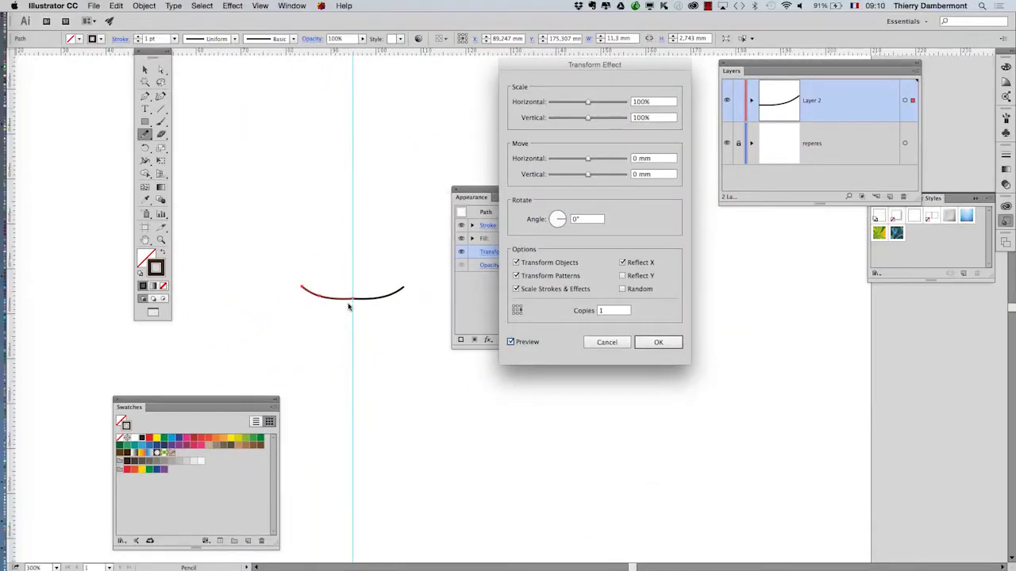
pyautogui.click(658, 342)
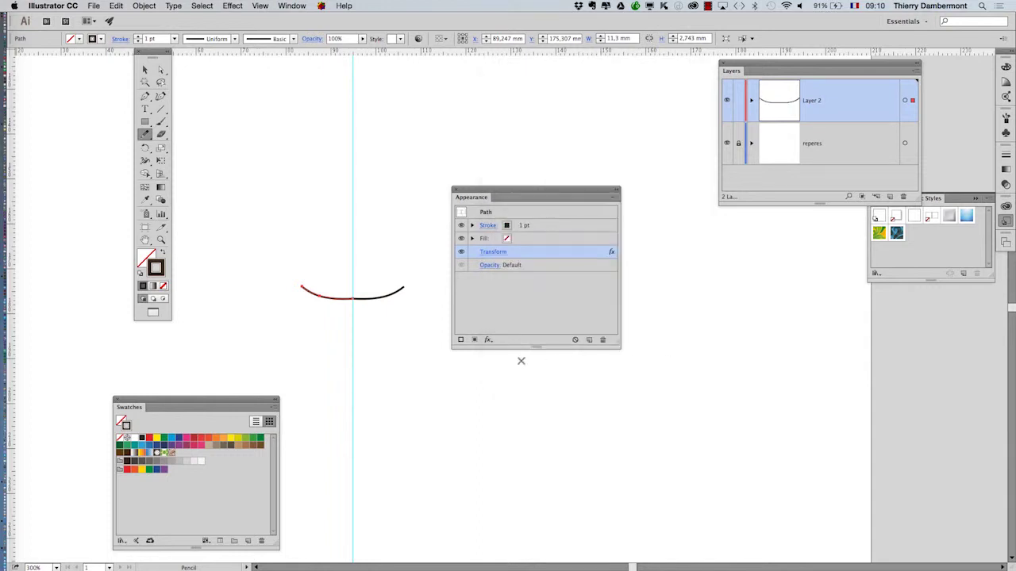
# Examine the mirrored line across the guide, both against the whole artboard and close up
pyautogui.press('super+minus')
pyautogui.press('super+minus')
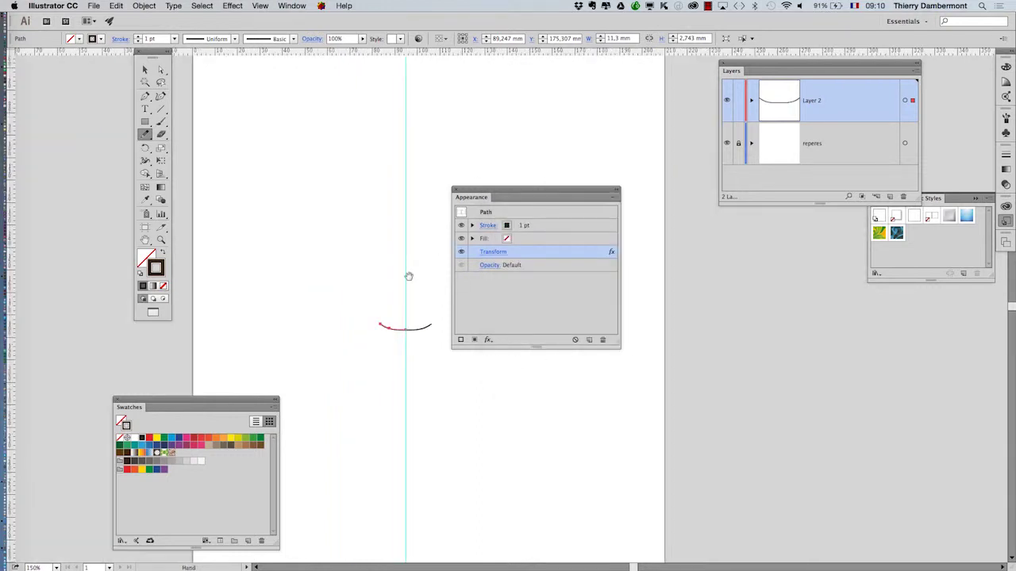
pyautogui.moveTo(408, 277); pyautogui.dragTo(393, 335)
pyautogui.press('super+minus')
pyautogui.press('super+minus')
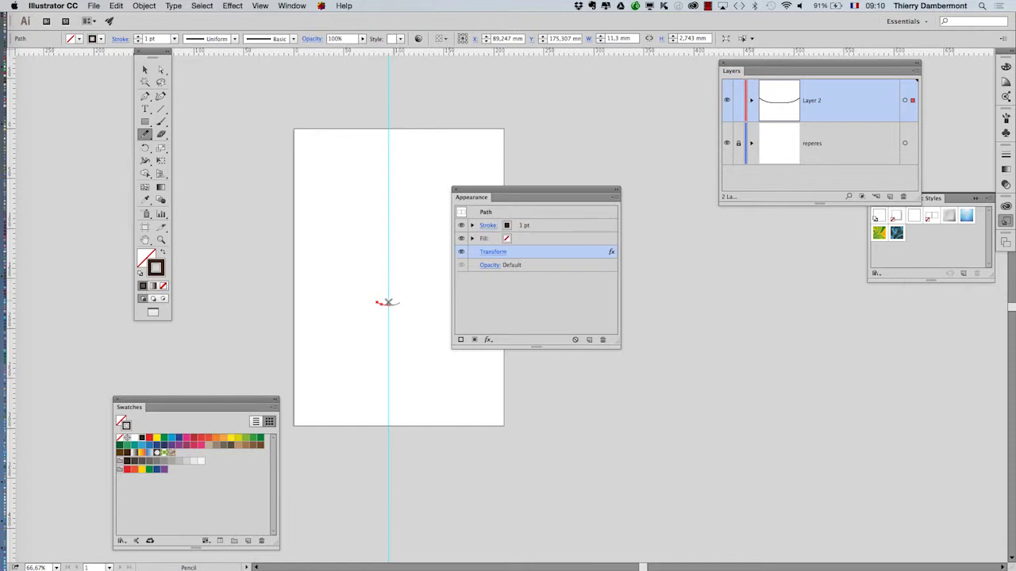
pyautogui.press('super+plus')
pyautogui.press('super+plus')
pyautogui.press('super+plus')
pyautogui.press('super+plus')
pyautogui.press('super+plus')
pyautogui.press('super+plus')
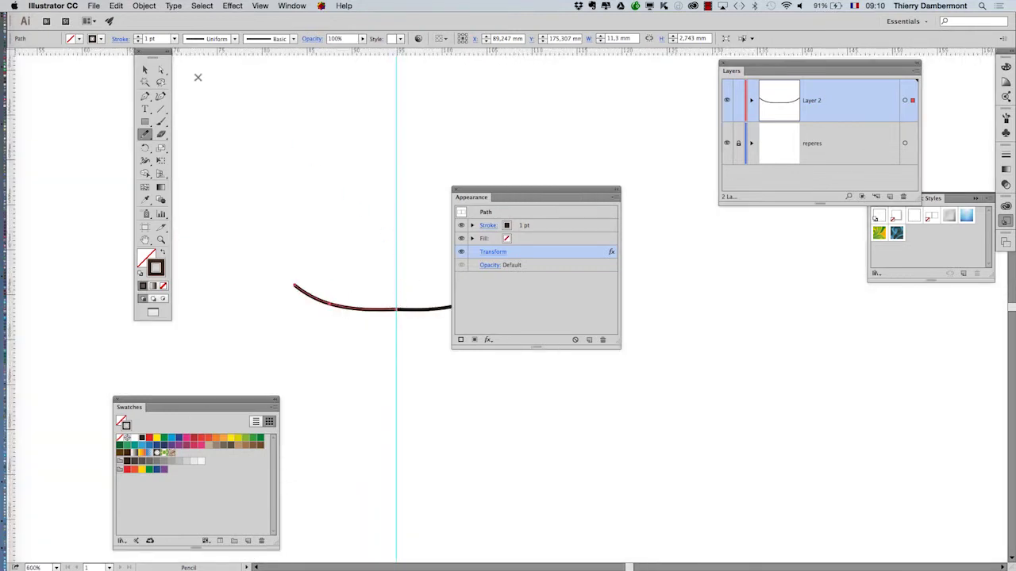
# Delete the line's curved segments with Direct Selection, keeping only its anchor point on the vertical guide
pyautogui.click(162, 70)
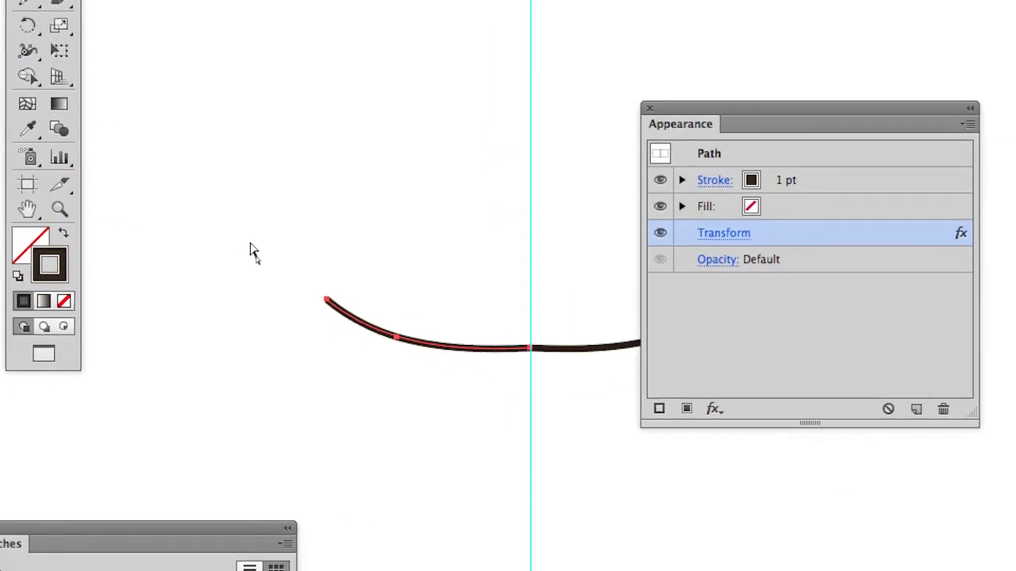
pyautogui.click(261, 261)
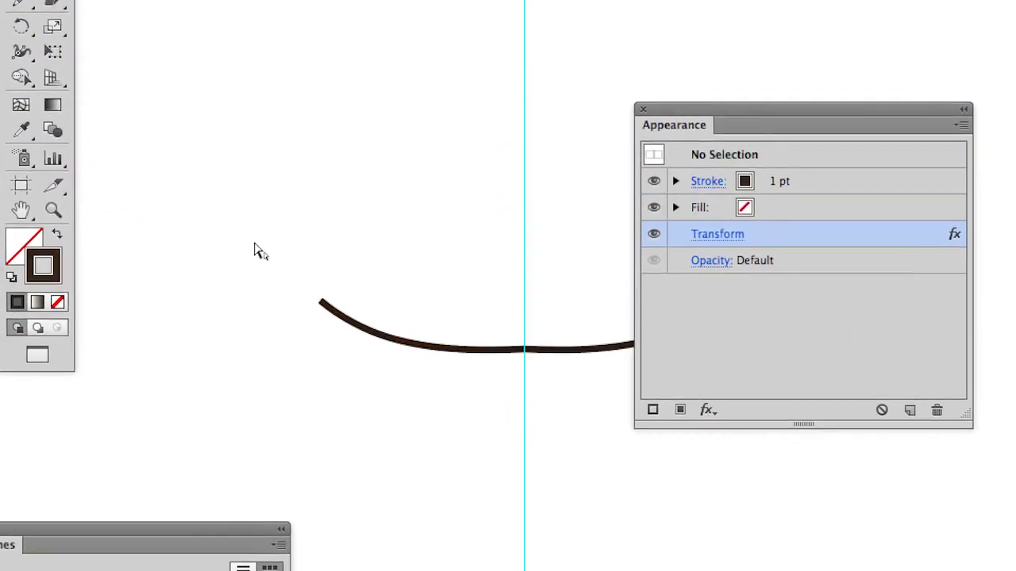
pyautogui.moveTo(254, 235); pyautogui.dragTo(430, 376)
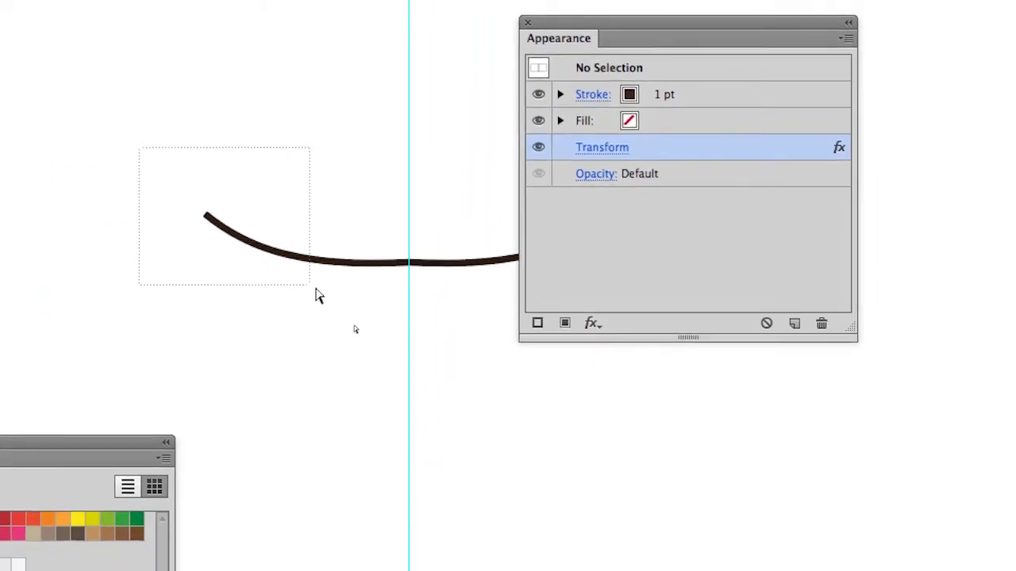
pyautogui.moveTo(315, 290); pyautogui.dragTo(343, 301)
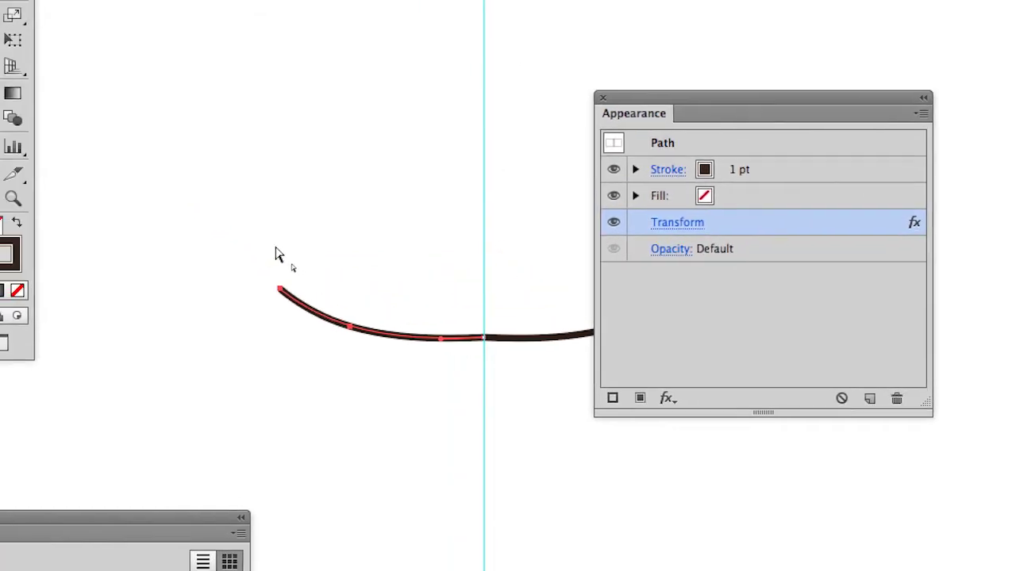
pyautogui.moveTo(256, 229); pyautogui.dragTo(490, 346)
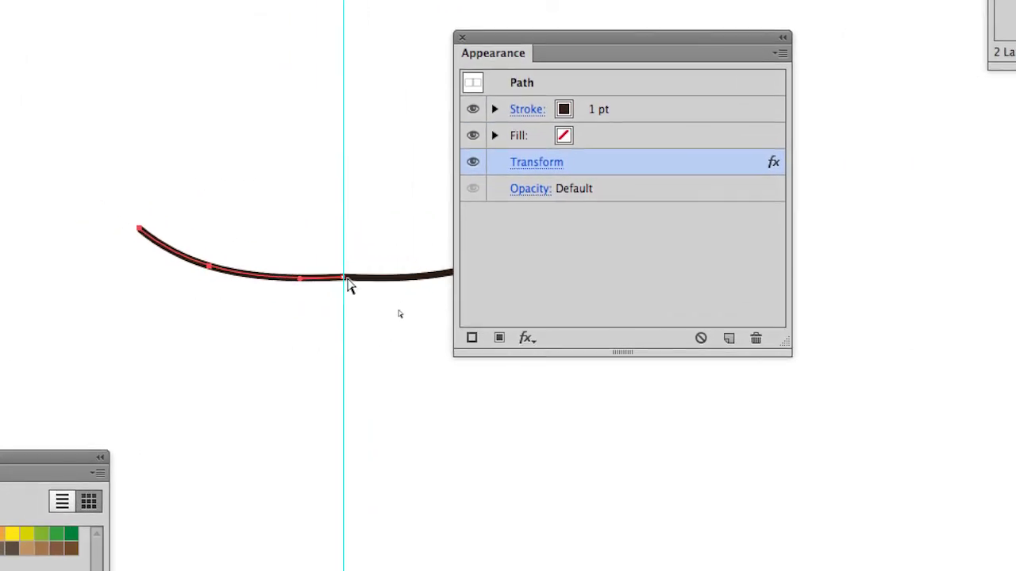
pyautogui.click(104, 184)
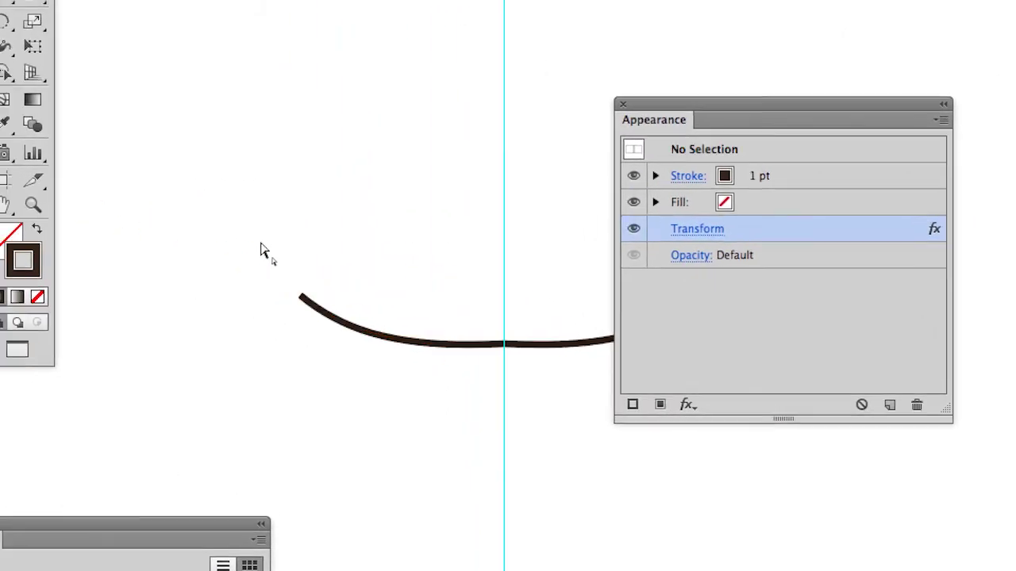
pyautogui.moveTo(261, 245); pyautogui.dragTo(430, 400)
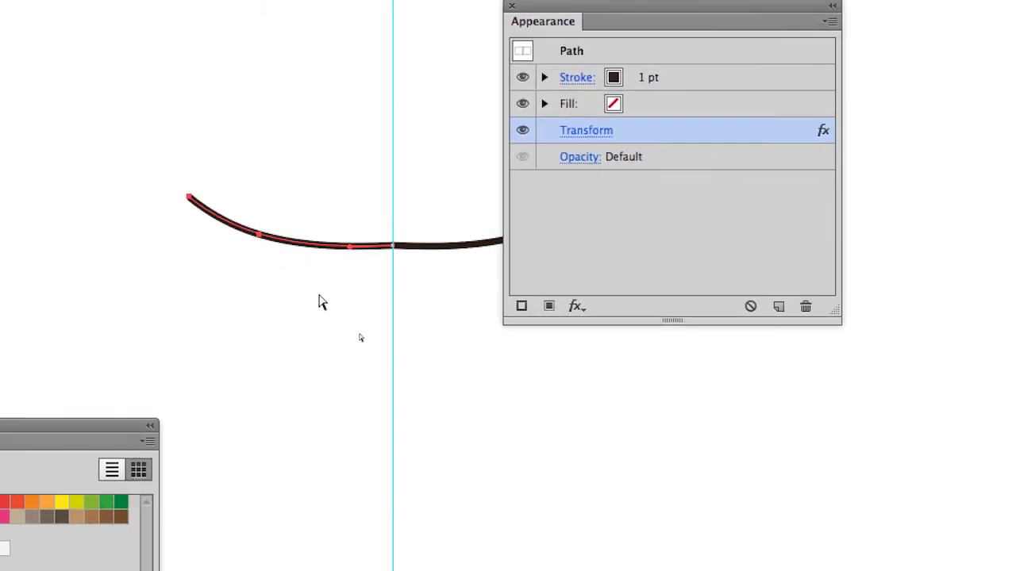
pyautogui.press('Delete')
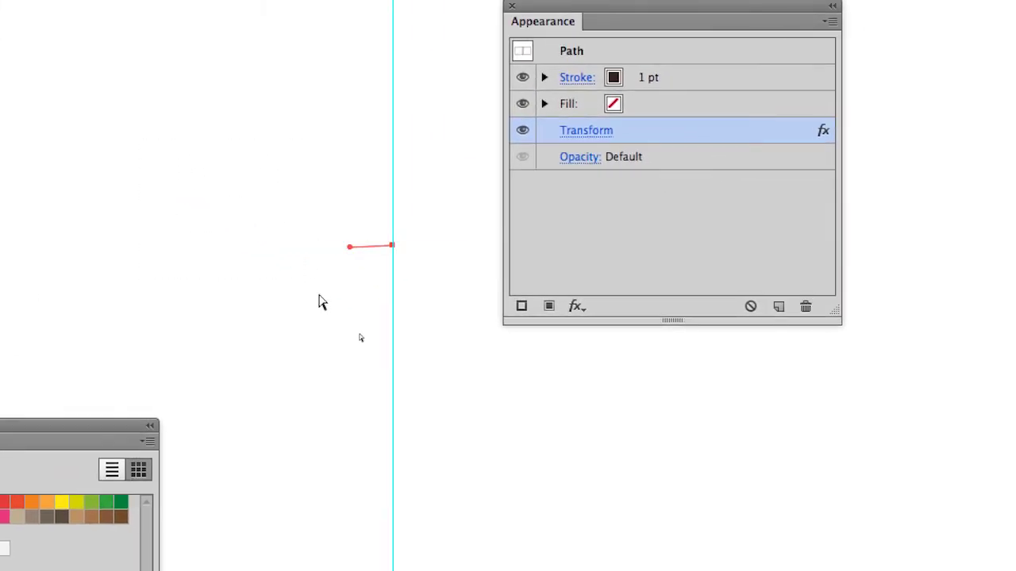
pyautogui.press('Delete')
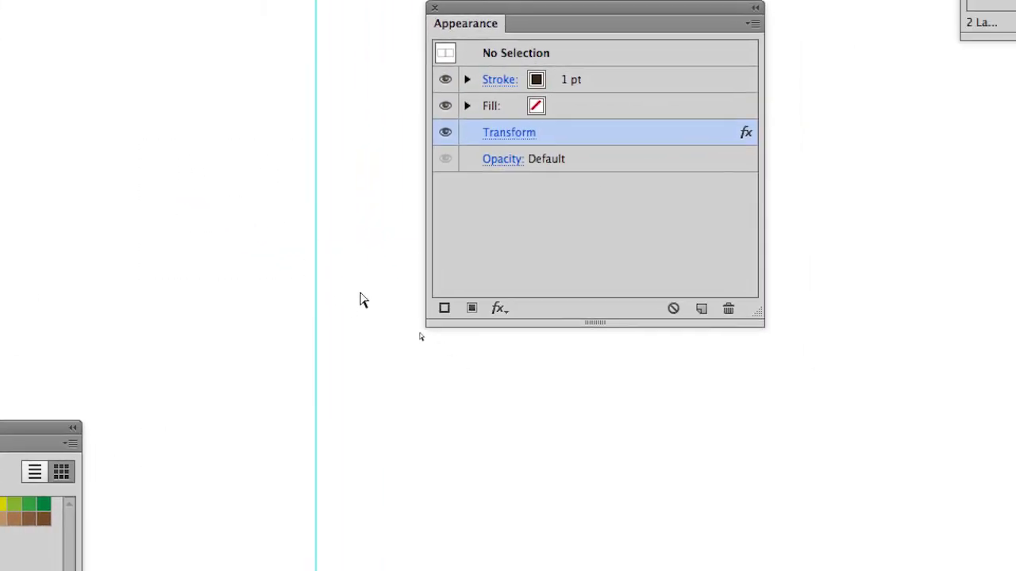
pyautogui.press('super+z')
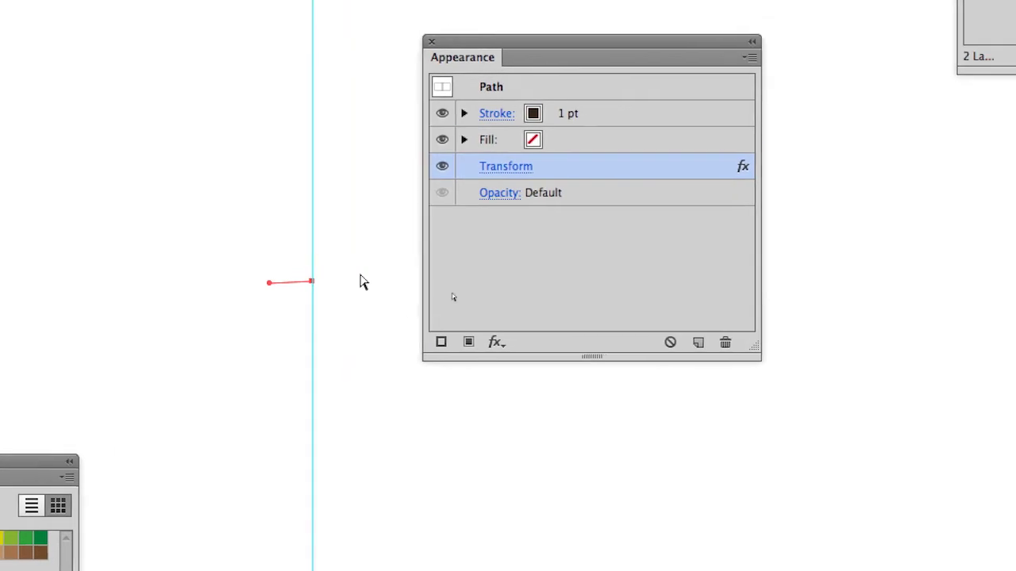
# Check the Transform effect's settings on the remaining anchor point
pyautogui.click(410, 240)
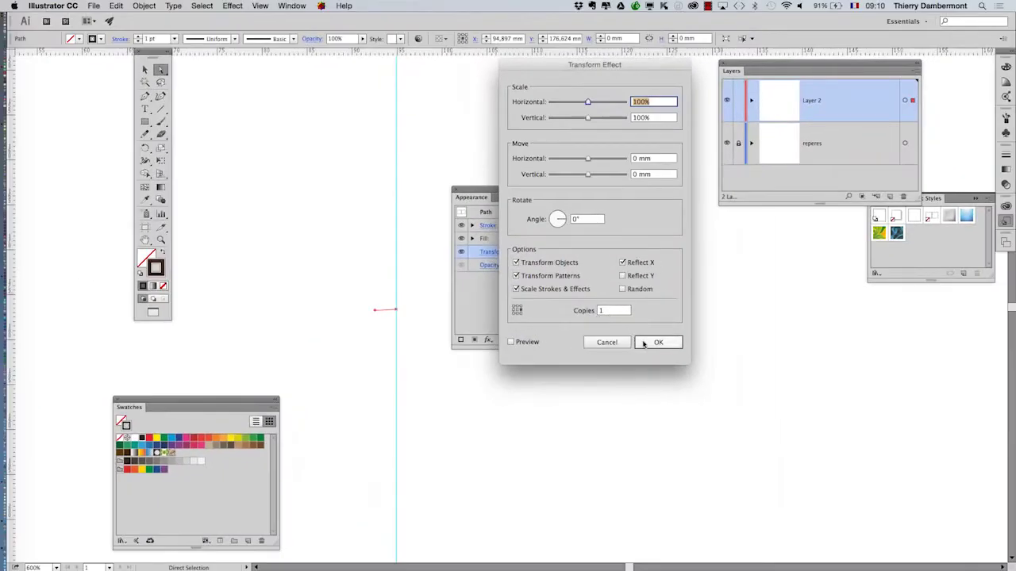
pyautogui.click(643, 343)
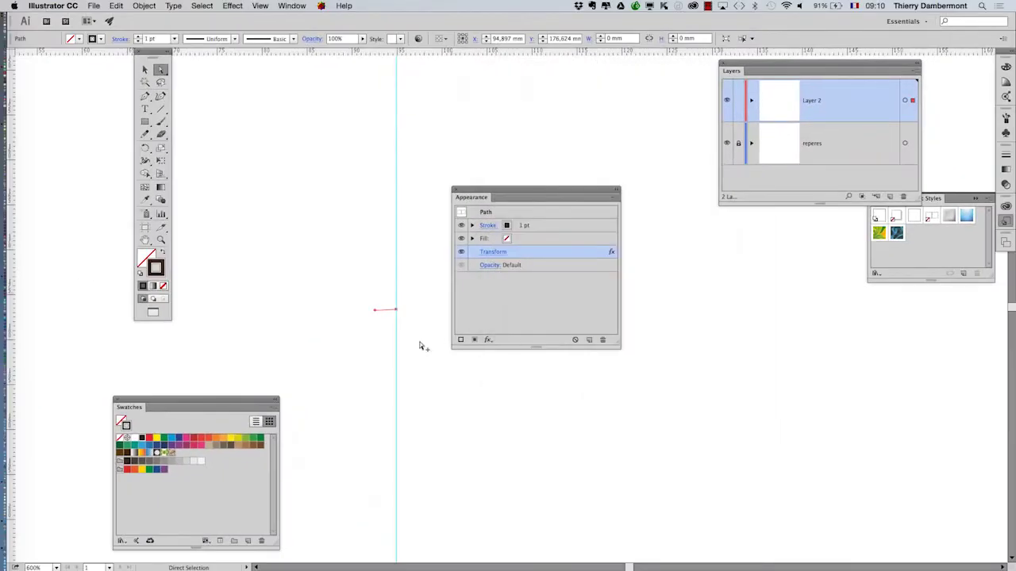
# Try extending the anchor point at the guide with a short freehand Pencil curve rising to its left
pyautogui.scroll(-4, 419, 345)
pyautogui.scroll(-1, 420, 340)
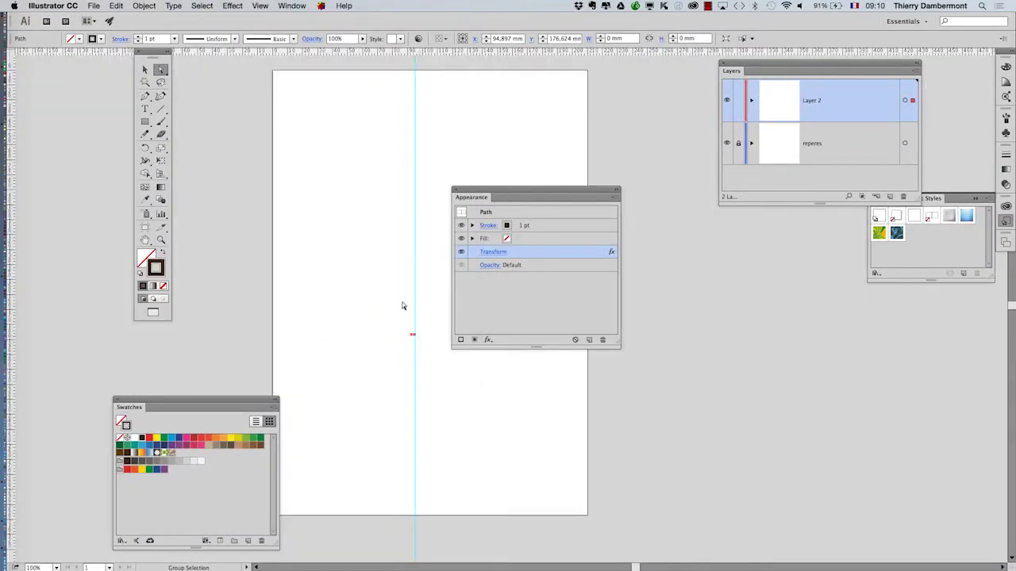
pyautogui.click(144, 135)
pyautogui.scroll(1, 431, 336)
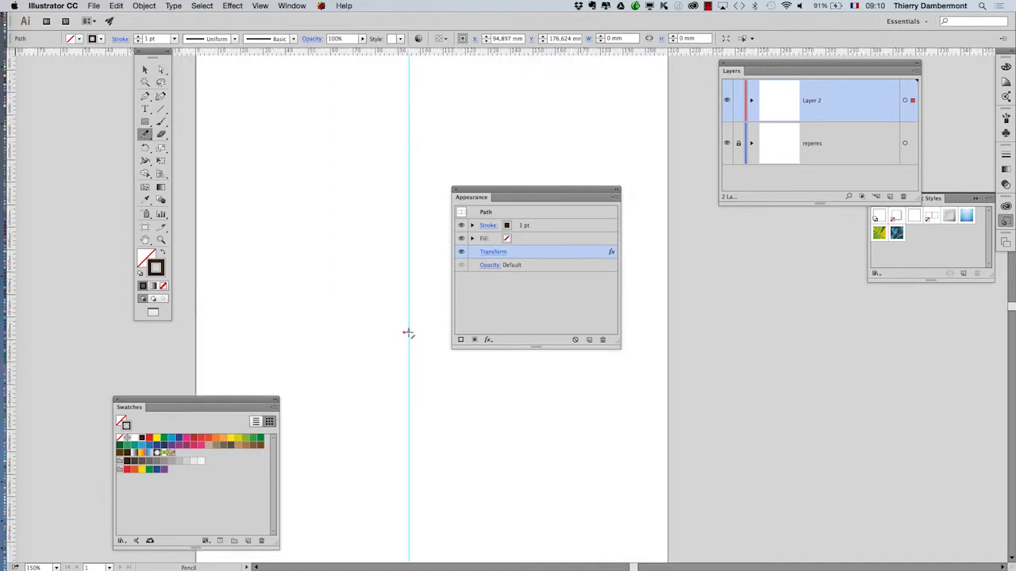
pyautogui.moveTo(390, 315); pyautogui.dragTo(365, 254)
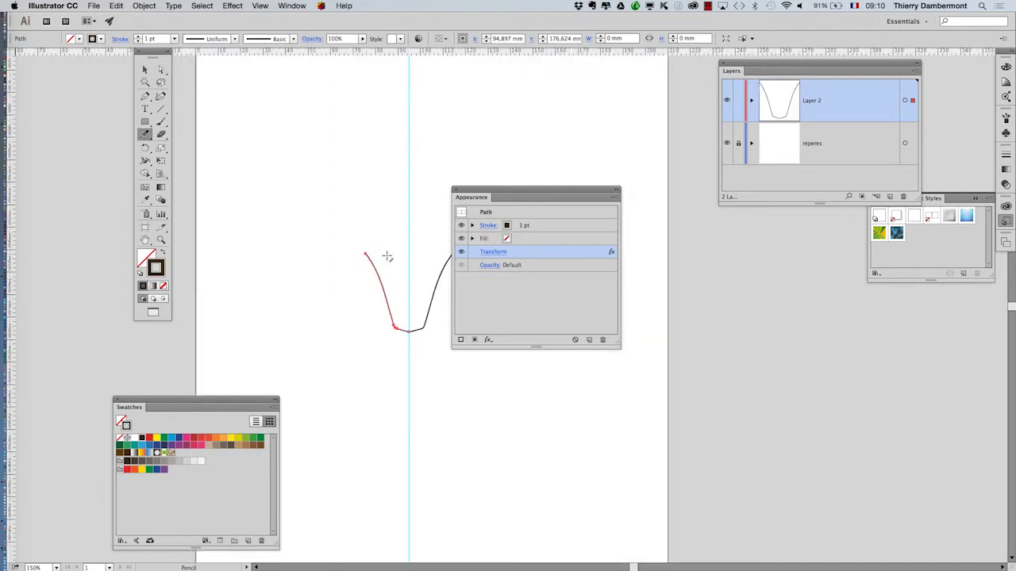
# Replace the trial curve with a Pencil stem about 6.4 mm wide and 28 mm high from the anchor point, moving Appearance aside
pyautogui.moveTo(482, 192); pyautogui.dragTo(603, 251)
pyautogui.click(408, 333)
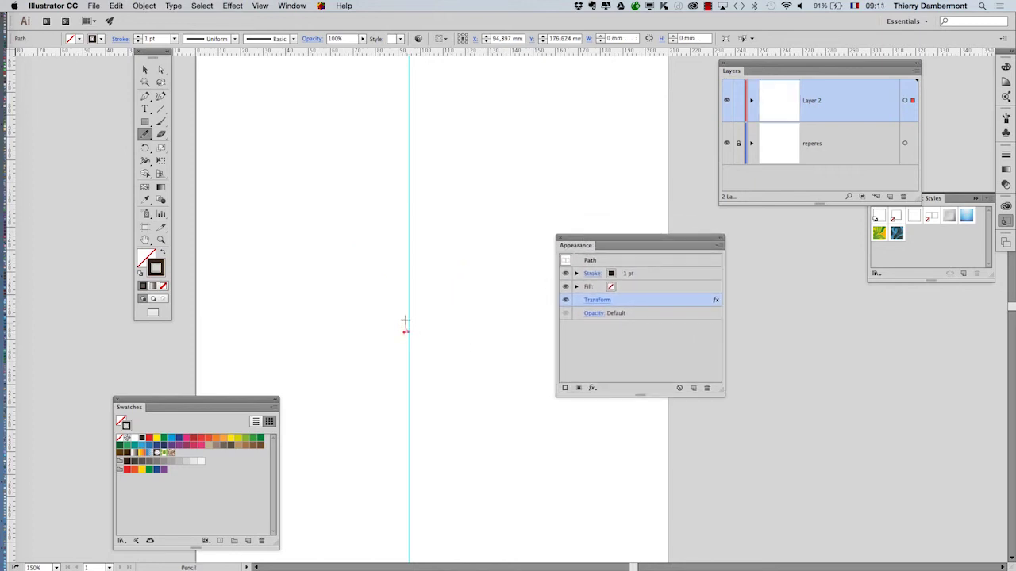
pyautogui.moveTo(405, 321); pyautogui.dragTo(394, 270)
pyautogui.moveTo(442, 371); pyautogui.dragTo(460, 546)
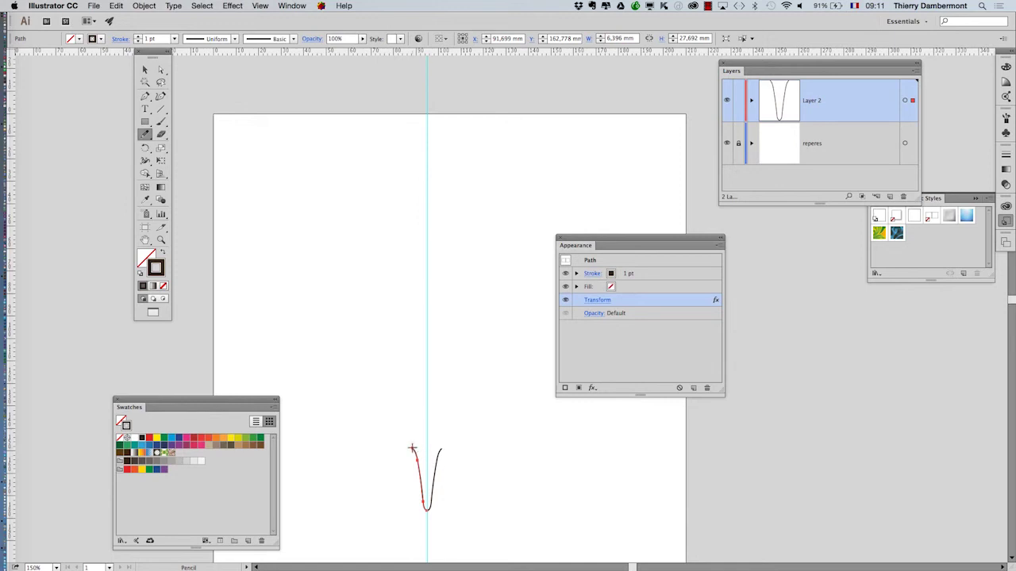
# Continue the stem as a wavy half-leaf outline left of the guide, closing in on the guide, about 57 mm wide and 171 mm high
pyautogui.moveTo(412, 449)
pyautogui.mouseDown()
pyautogui.moveTo(358, 421)
pyautogui.moveTo(362, 404)
pyautogui.moveTo(327, 398)
pyautogui.moveTo(338, 354)
pyautogui.moveTo(299, 335)
pyautogui.moveTo(315, 310)
pyautogui.moveTo(308, 286)
pyautogui.moveTo(324, 265)
pyautogui.moveTo(331, 220)
pyautogui.moveTo(370, 196)
pyautogui.mouseUp()
pyautogui.moveTo(575, 238); pyautogui.dragTo(636, 249)
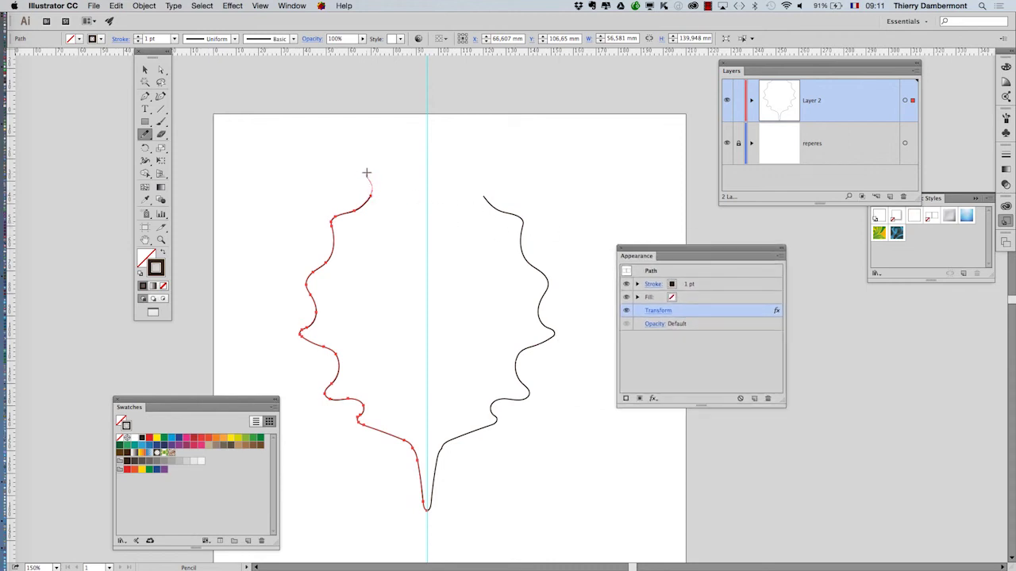
pyautogui.moveTo(367, 172)
pyautogui.mouseDown()
pyautogui.moveTo(392, 165)
pyautogui.moveTo(427, 126)
pyautogui.mouseUp()
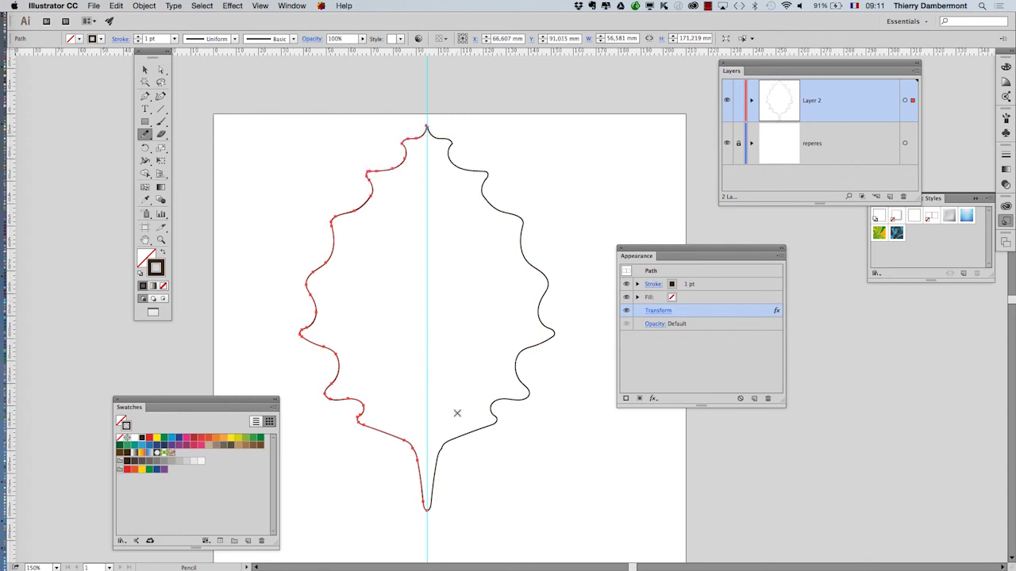
pyautogui.scroll(-1, 458, 412)
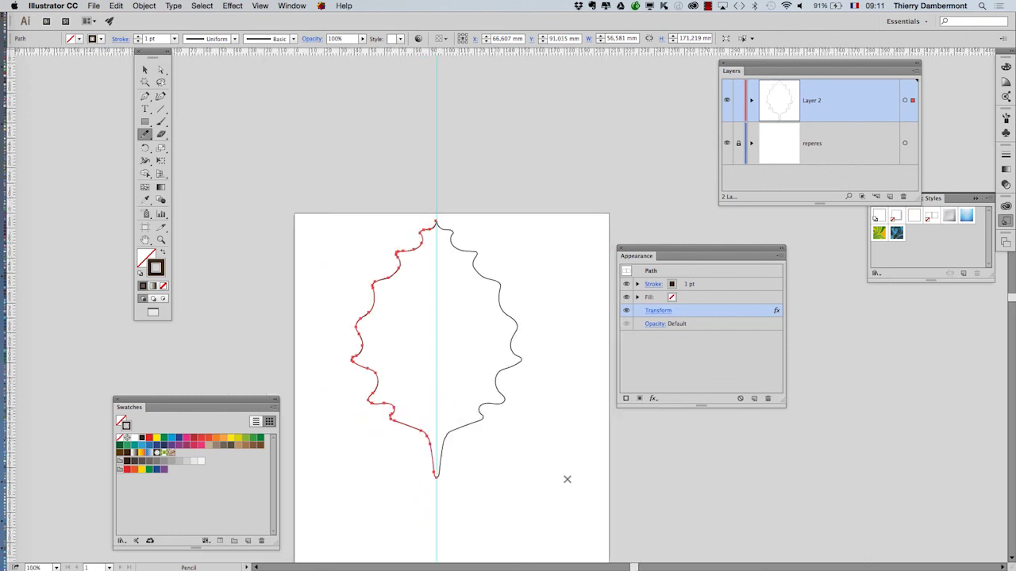